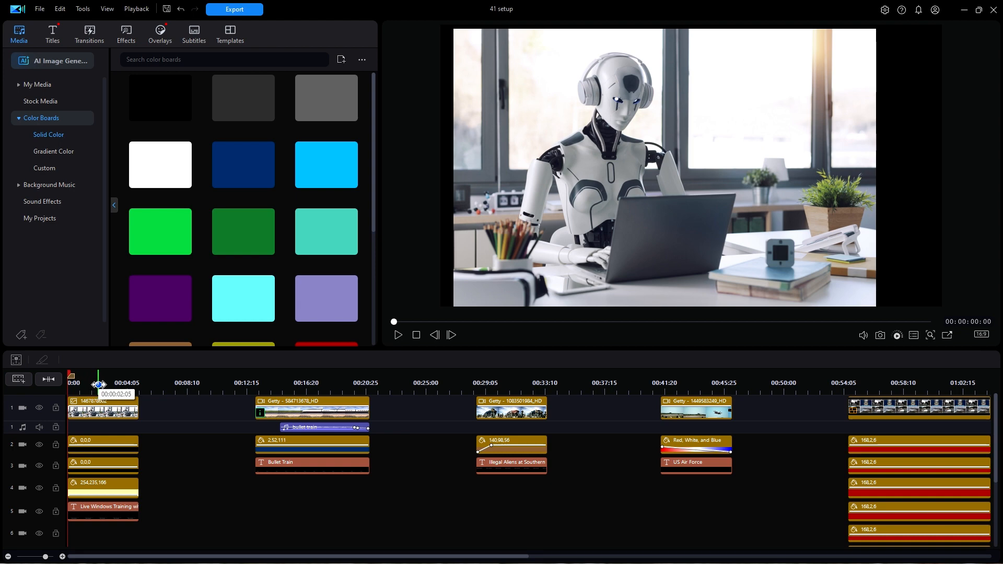
- Preview the first lower third, inspect the 254,235,166 color board's motion and property settings in Advanced Editing, and leave without saving
{"action": "left_click", "coordinate": [399, 337]}
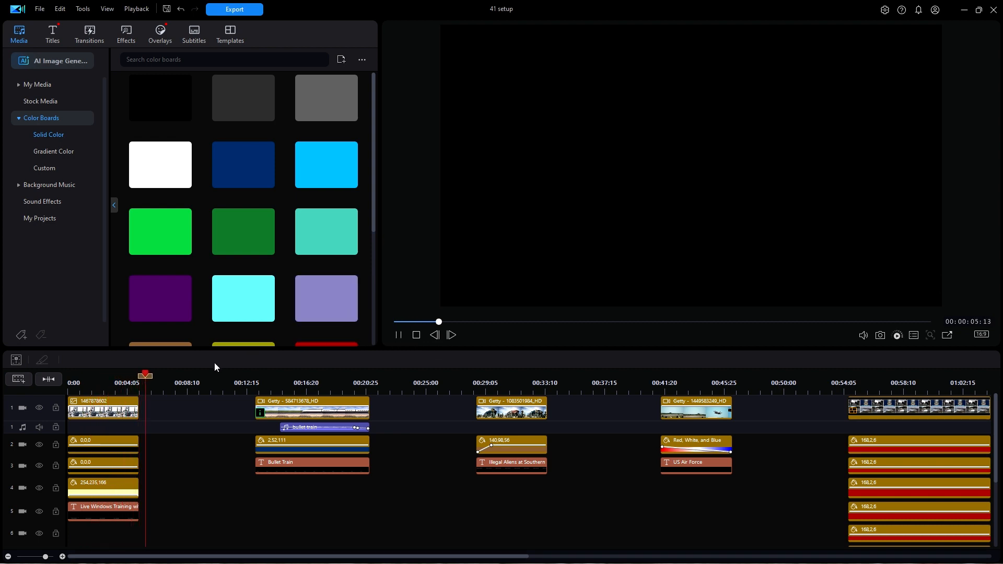
{"action": "left_click_drag", "start_coordinate": [155, 379], "coordinate": [49, 379]}
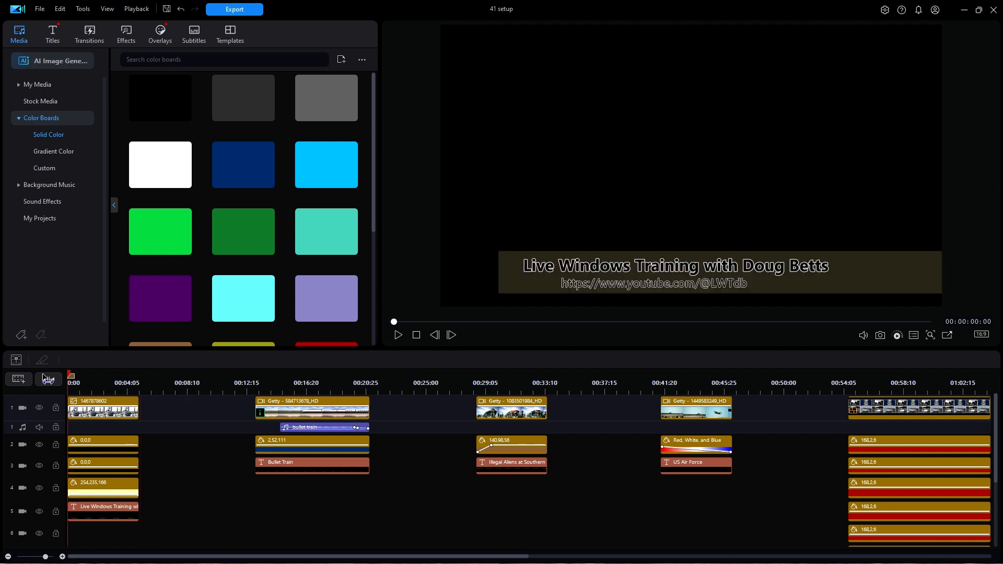
{"action": "left_click", "coordinate": [98, 486]}
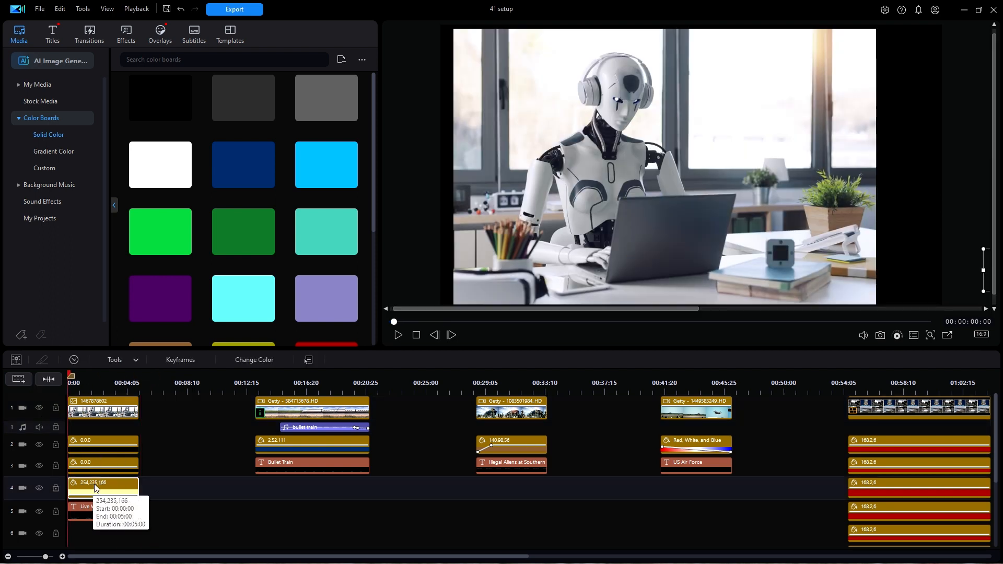
{"action": "double_click", "coordinate": [98, 486]}
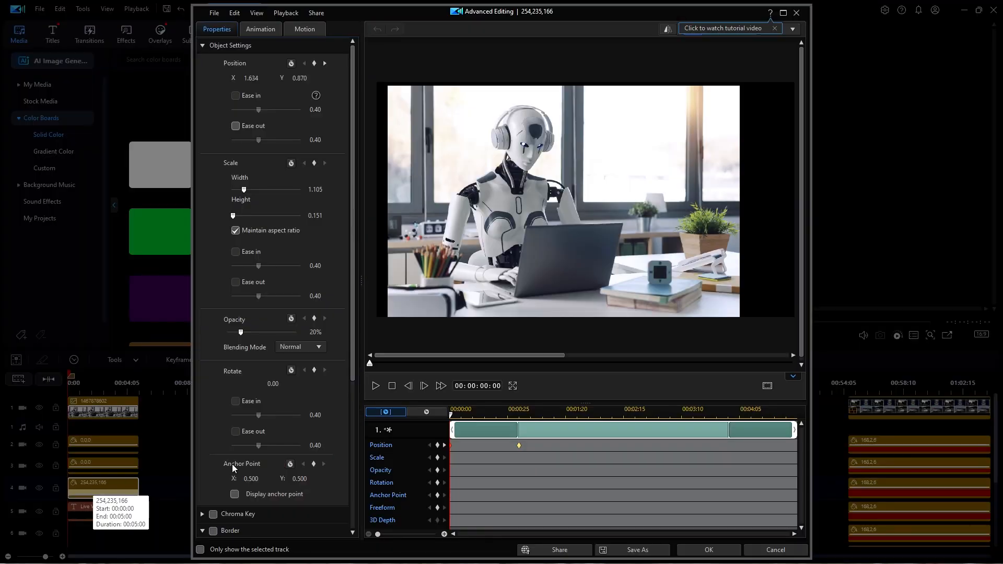
{"action": "left_click", "coordinate": [784, 13]}
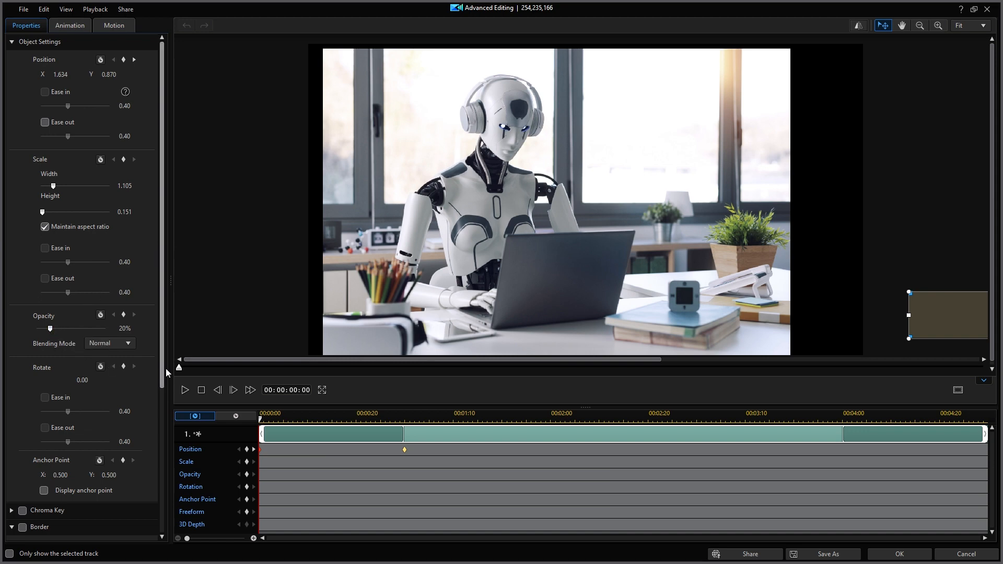
{"action": "left_click_drag", "start_coordinate": [180, 372], "coordinate": [484, 390]}
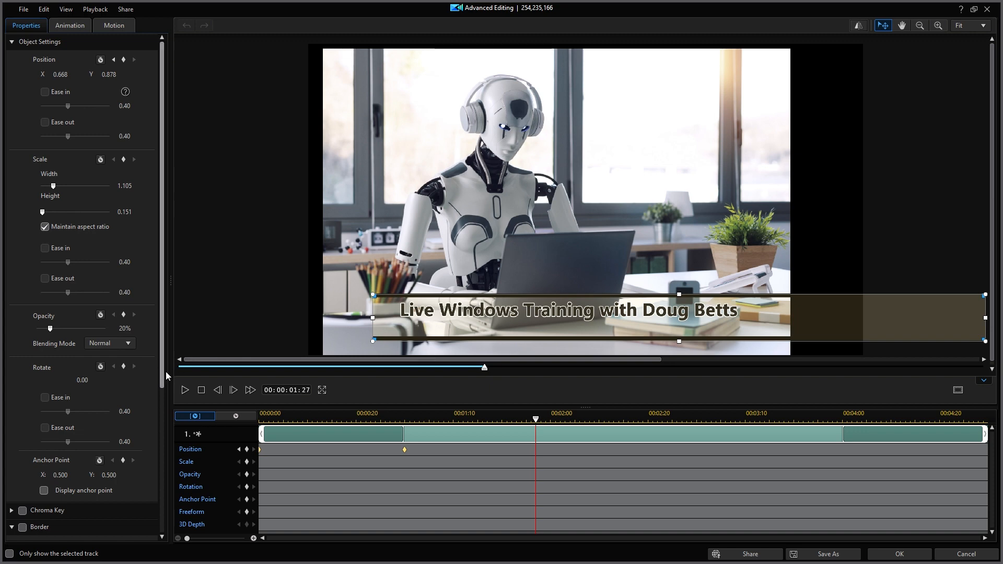
{"action": "left_click_drag", "start_coordinate": [164, 376], "coordinate": [174, 506]}
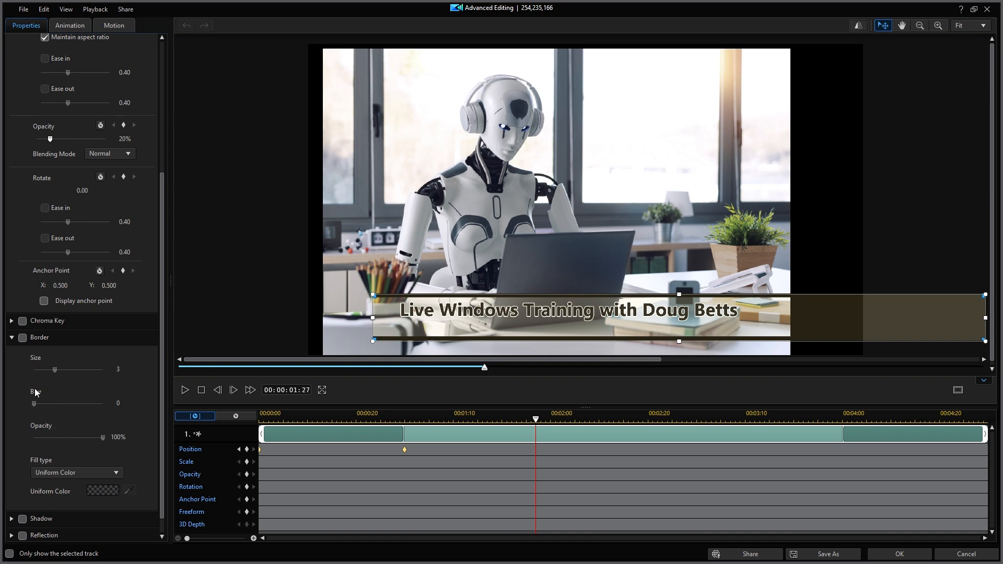
{"action": "left_click", "coordinate": [12, 338]}
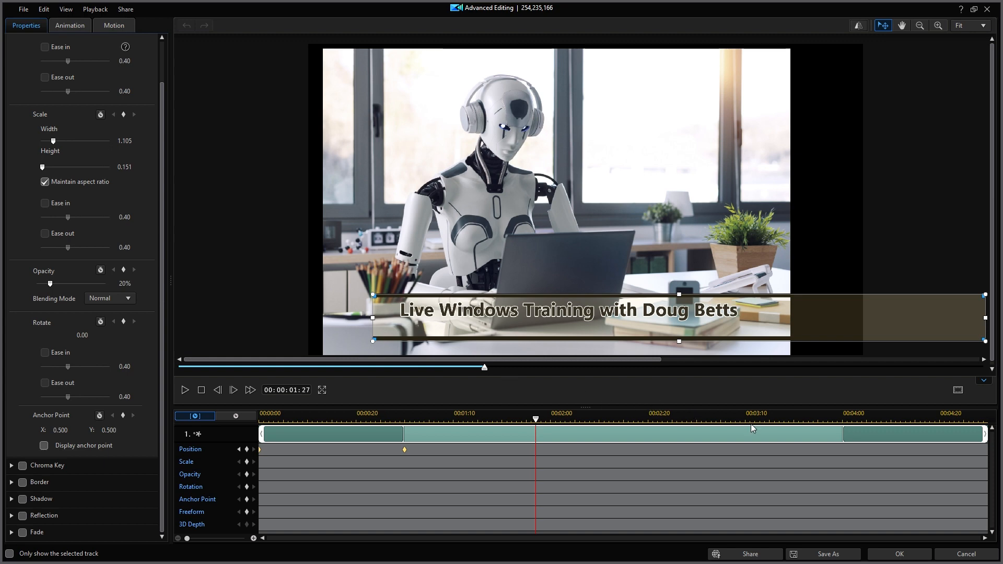
{"action": "left_click", "coordinate": [966, 556]}
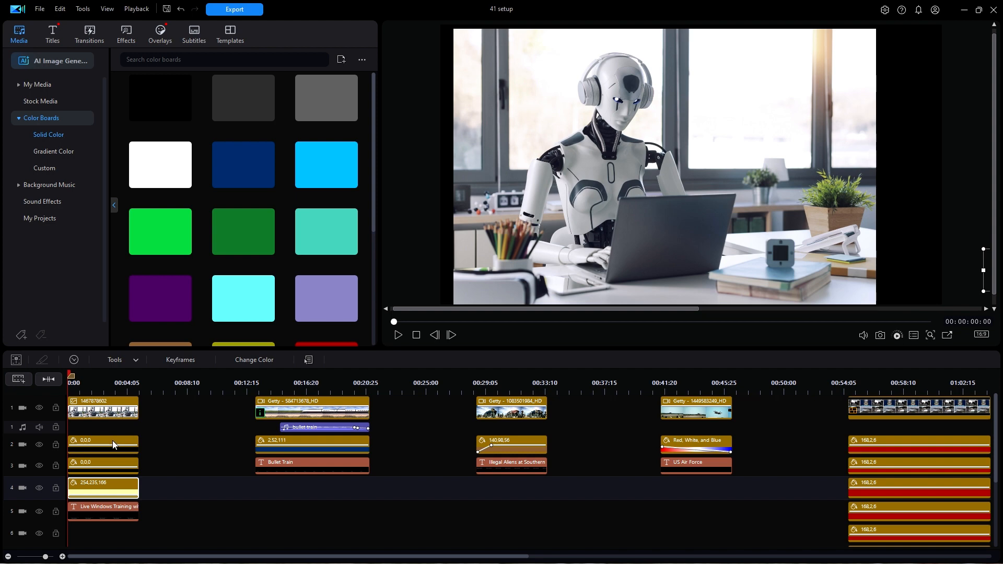
- At about 00:00:02:11, inspect the first example's image, color boards and title by selecting its layers, and replay it from the start
{"action": "left_click", "coordinate": [102, 373]}
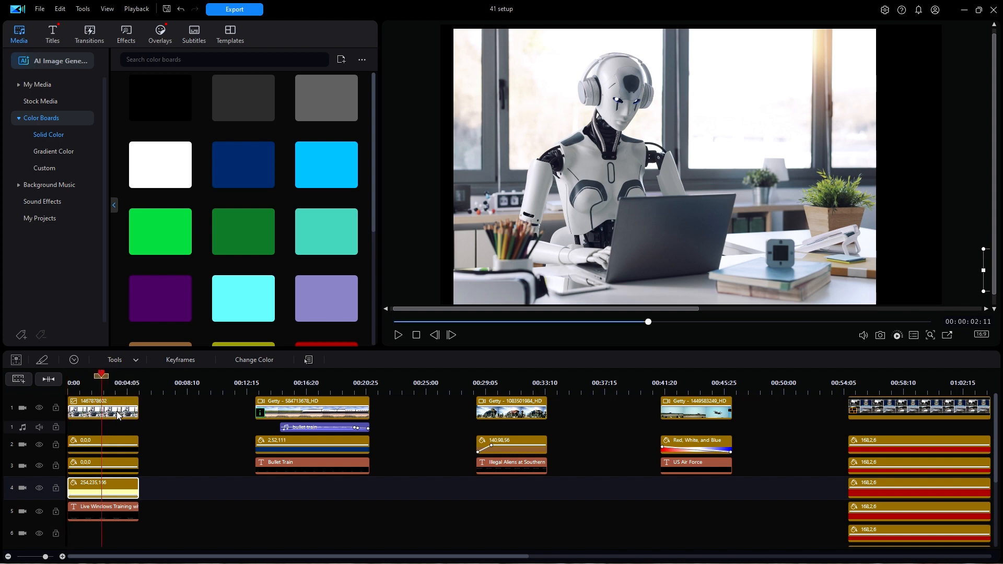
{"action": "left_click", "coordinate": [121, 442]}
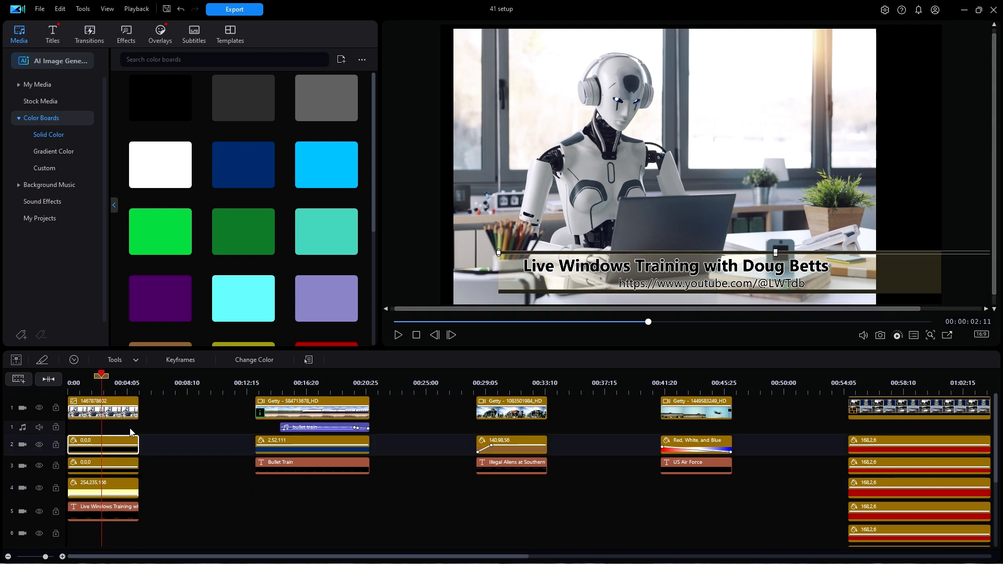
{"action": "left_click", "coordinate": [129, 406]}
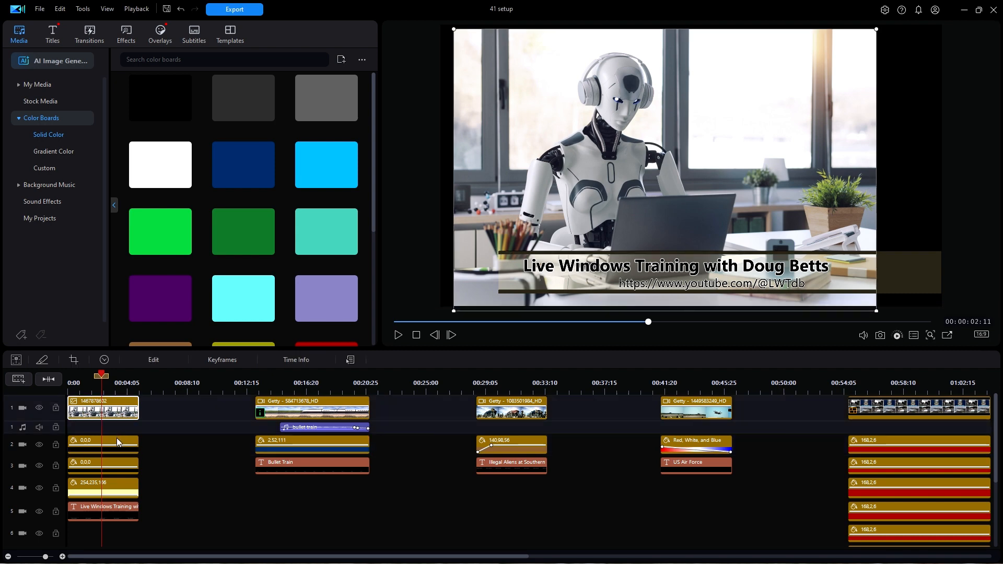
{"action": "left_click", "coordinate": [117, 439]}
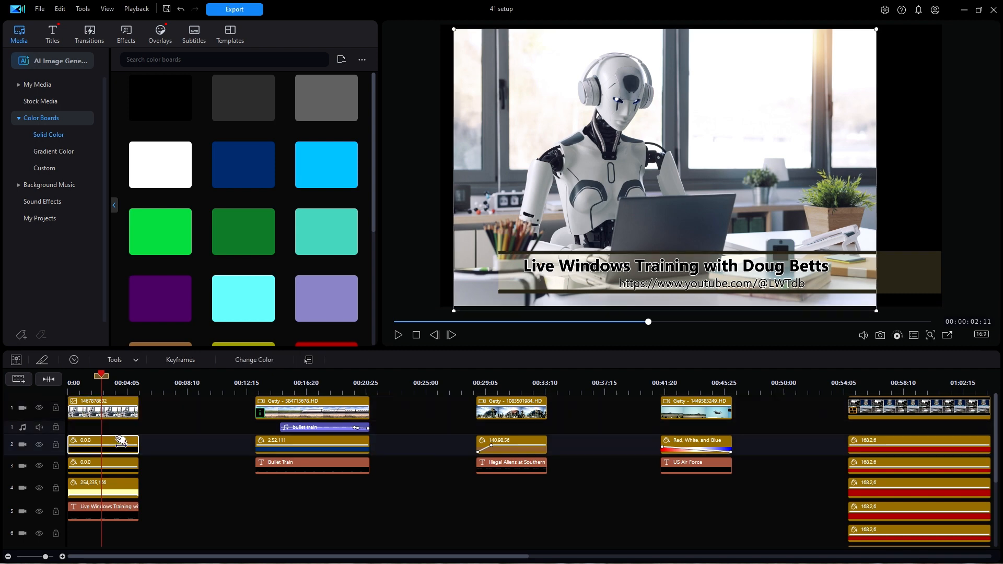
{"action": "left_click", "coordinate": [118, 460]}
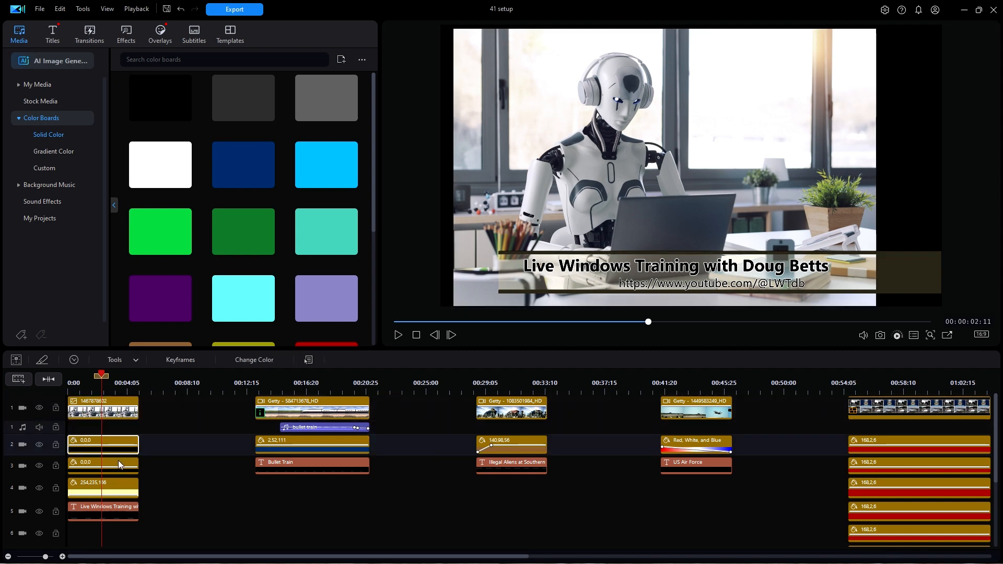
{"action": "left_click", "coordinate": [118, 489]}
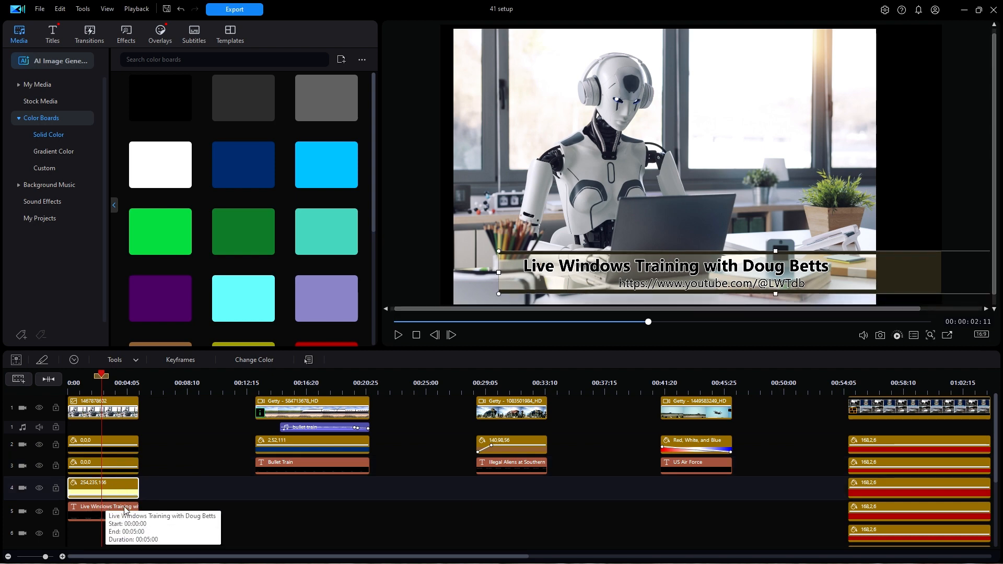
{"action": "left_click", "coordinate": [121, 505]}
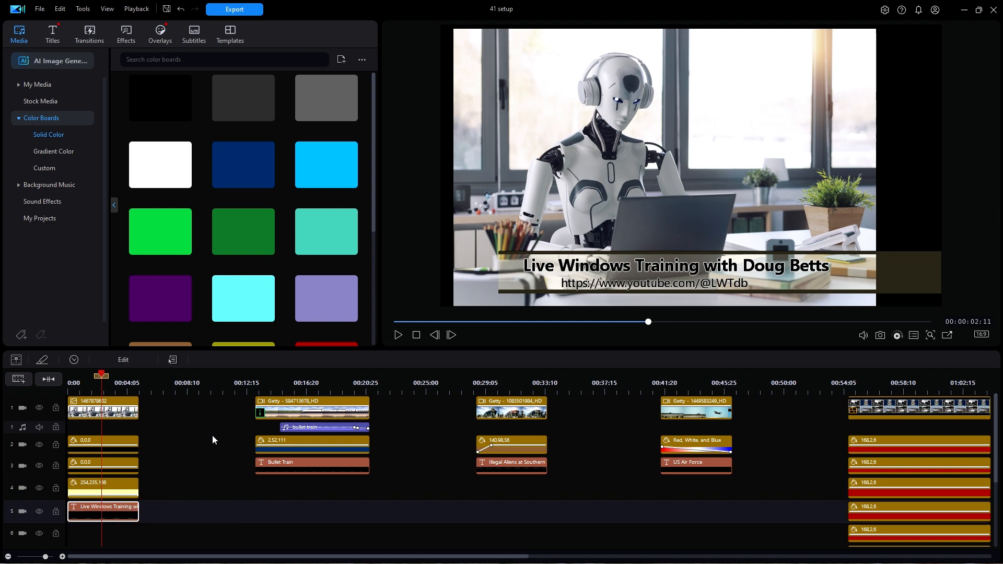
{"action": "left_click_drag", "start_coordinate": [102, 377], "coordinate": [70, 376]}
{"action": "left_click", "coordinate": [398, 336]}
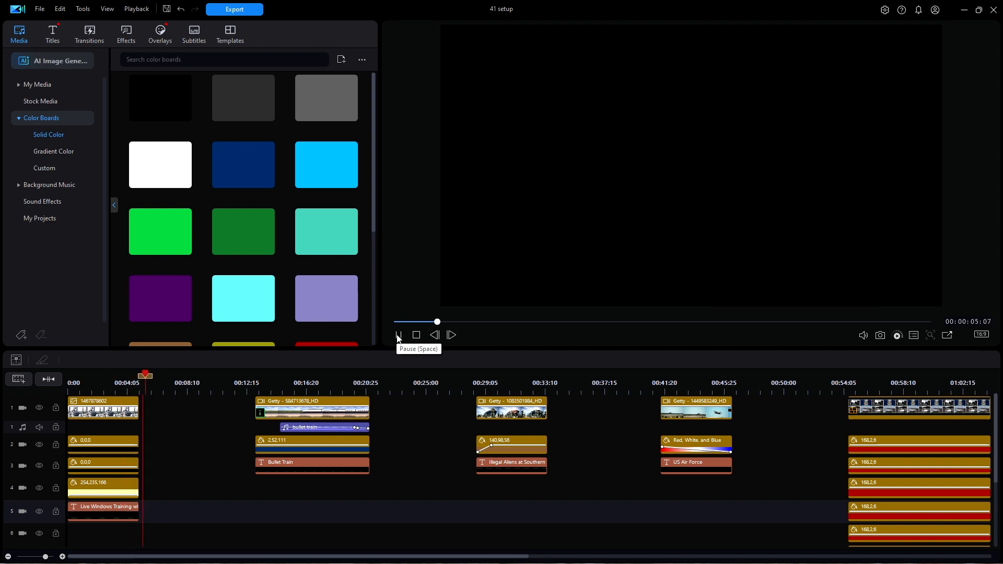
- Play the Bullet Train lower third from just before its clip begins, at about 00:00:12:20, through to its end
{"action": "left_click", "coordinate": [251, 382]}
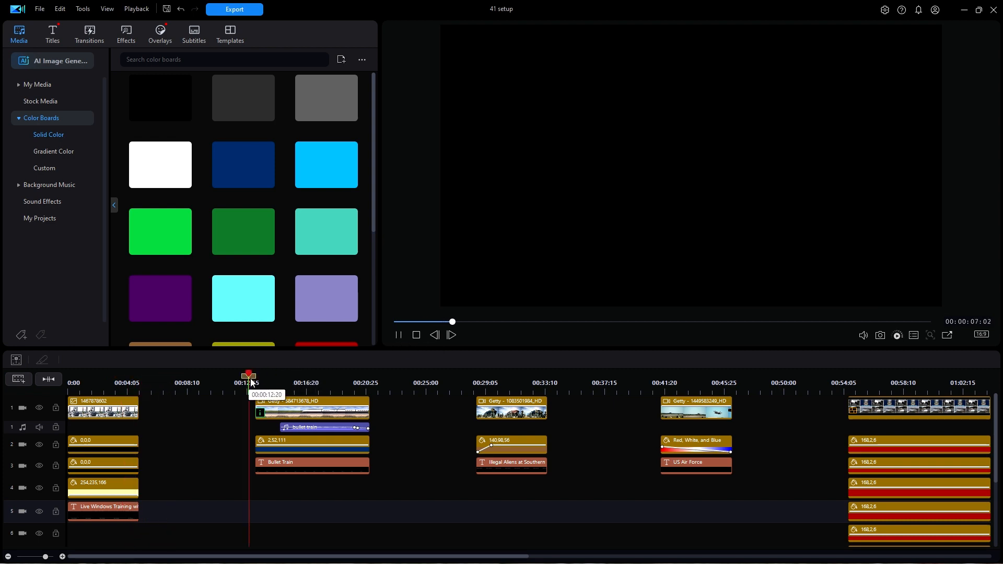
{"action": "key", "text": "space"}
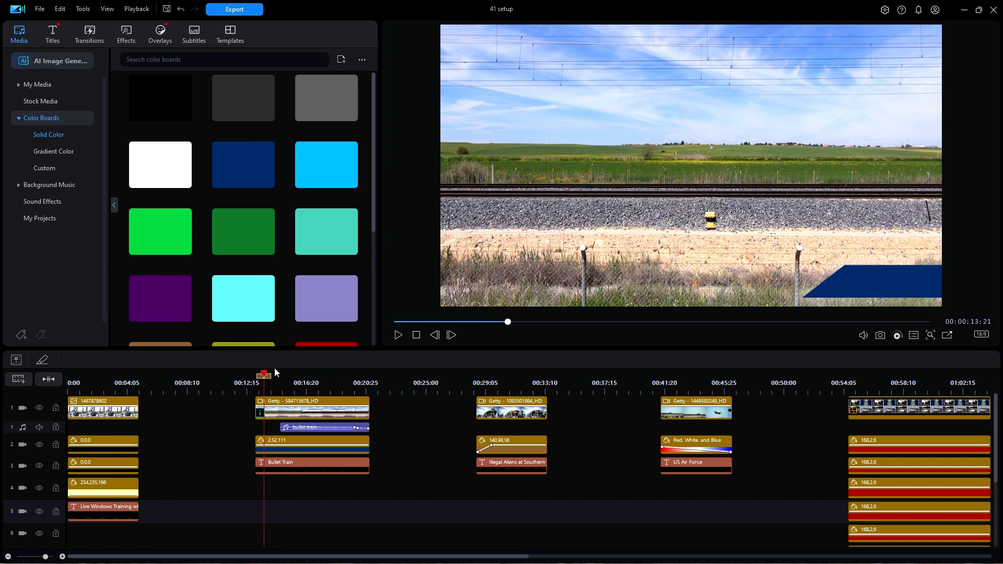
{"action": "key", "text": "space"}
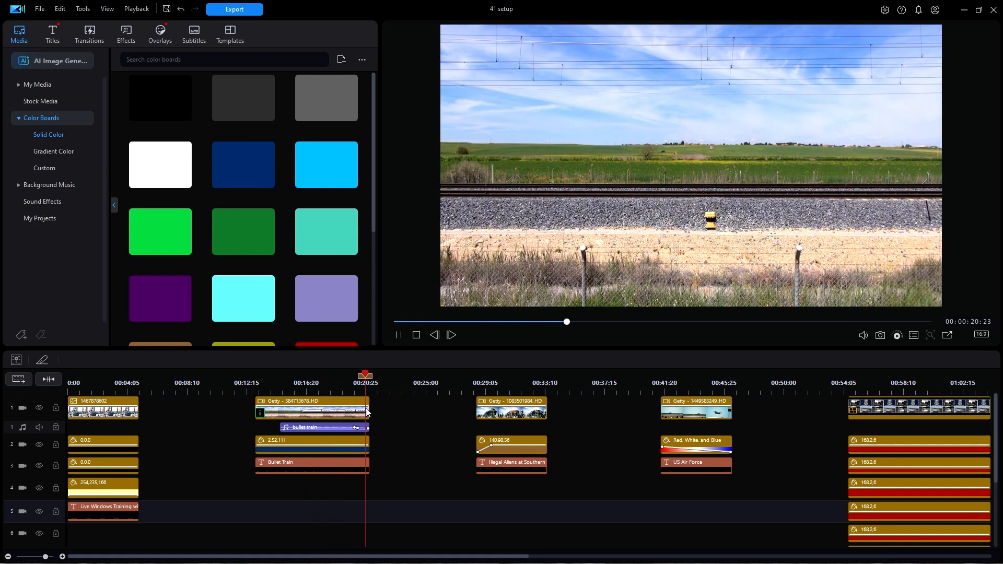
{"action": "key", "text": "space"}
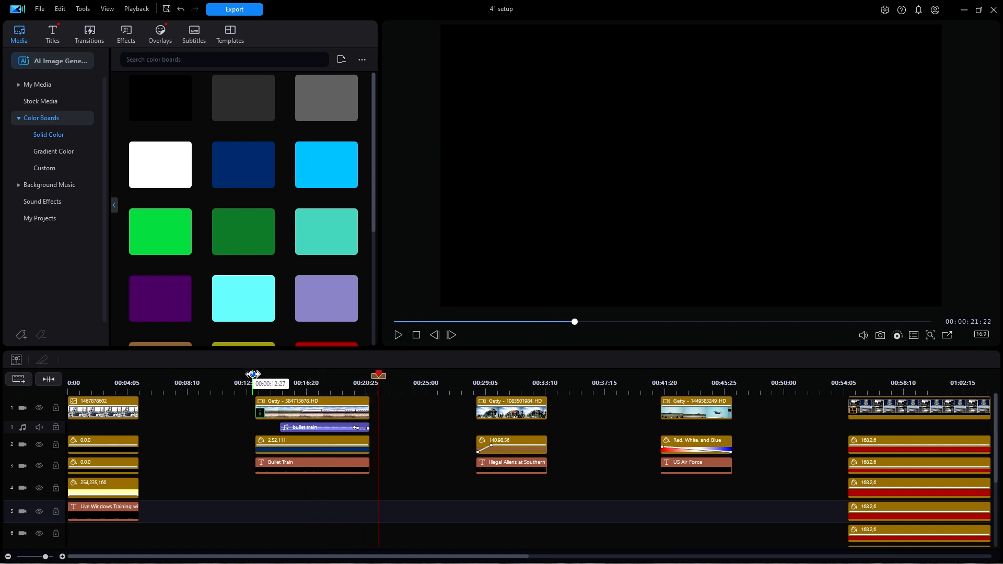
- Examine the Bullet Train bar's shape, motion and Border settings in Advanced Editing with only its track shown, and discard the changes
{"action": "left_click", "coordinate": [253, 376]}
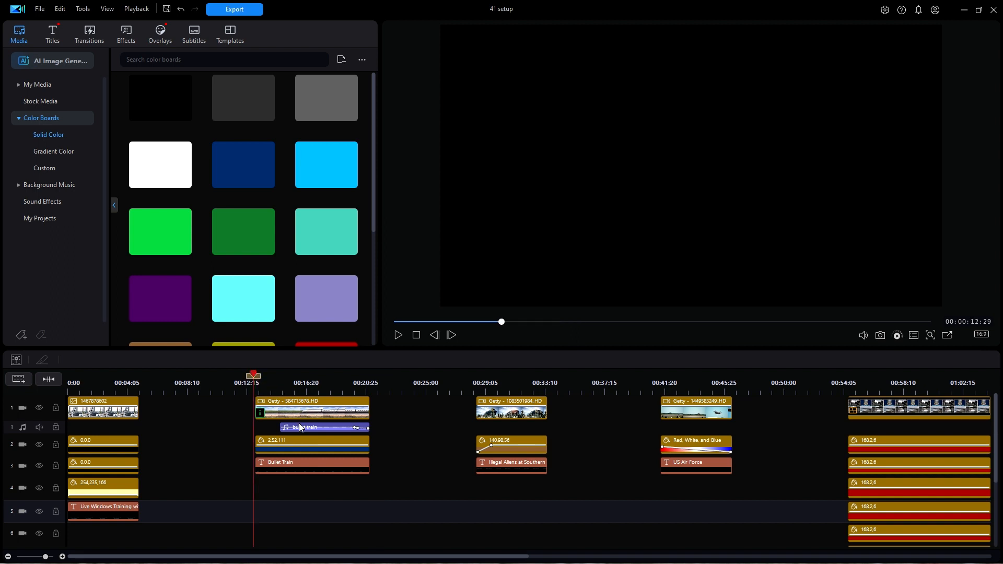
{"action": "left_click", "coordinate": [302, 450]}
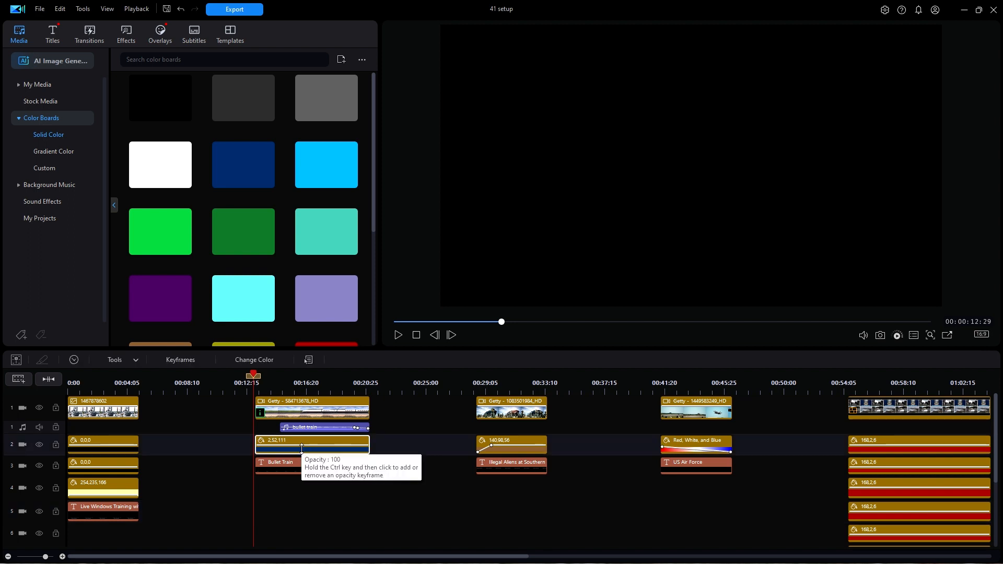
{"action": "double_click", "coordinate": [302, 448]}
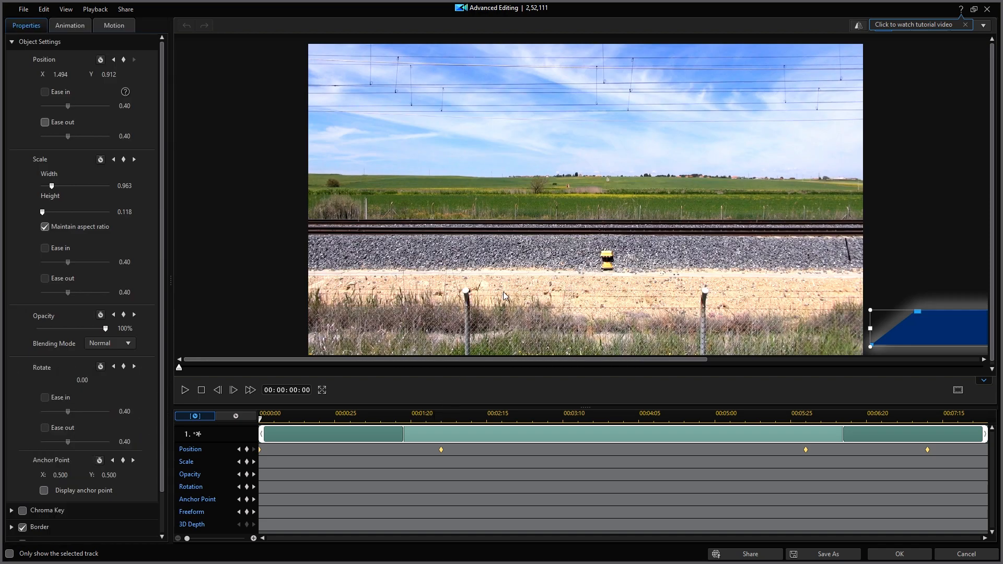
{"action": "left_click", "coordinate": [10, 555]}
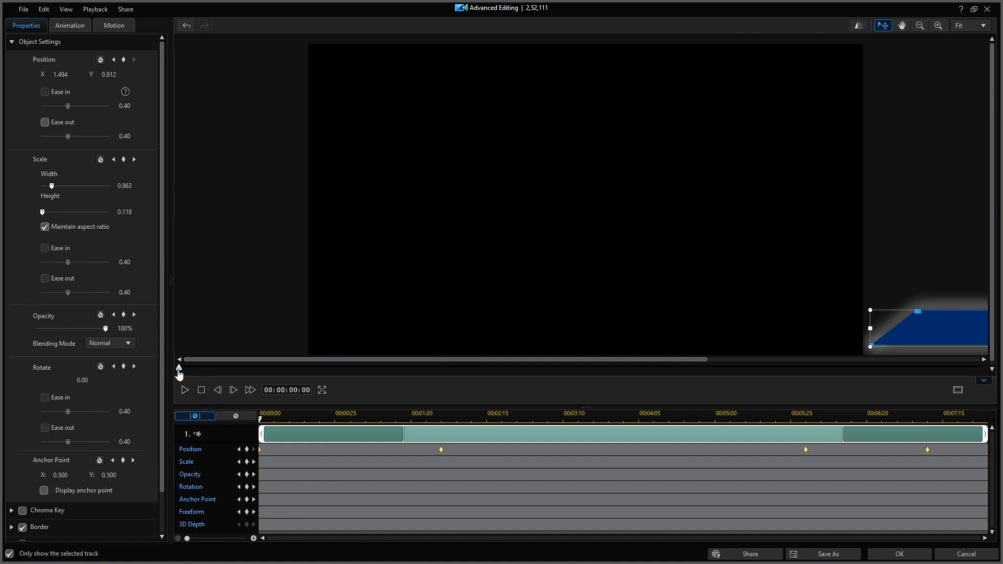
{"action": "left_click_drag", "start_coordinate": [178, 372], "coordinate": [602, 415]}
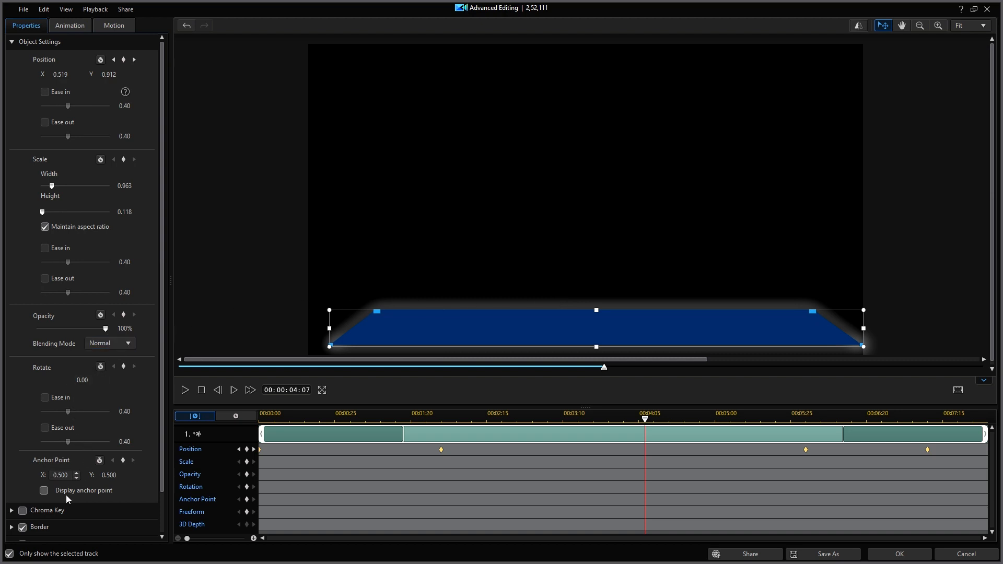
{"action": "left_click_drag", "start_coordinate": [161, 477], "coordinate": [167, 543]}
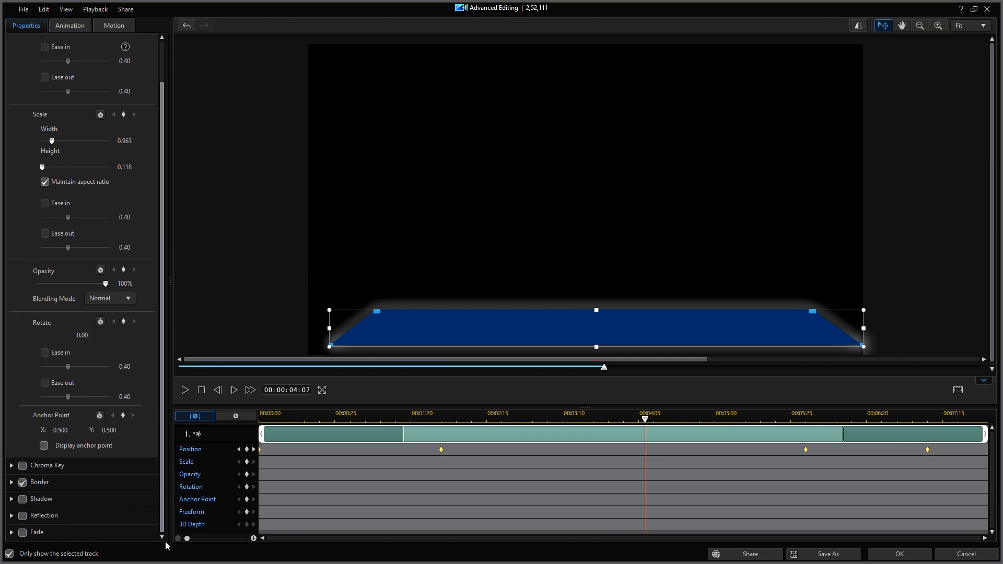
{"action": "left_click", "coordinate": [11, 483]}
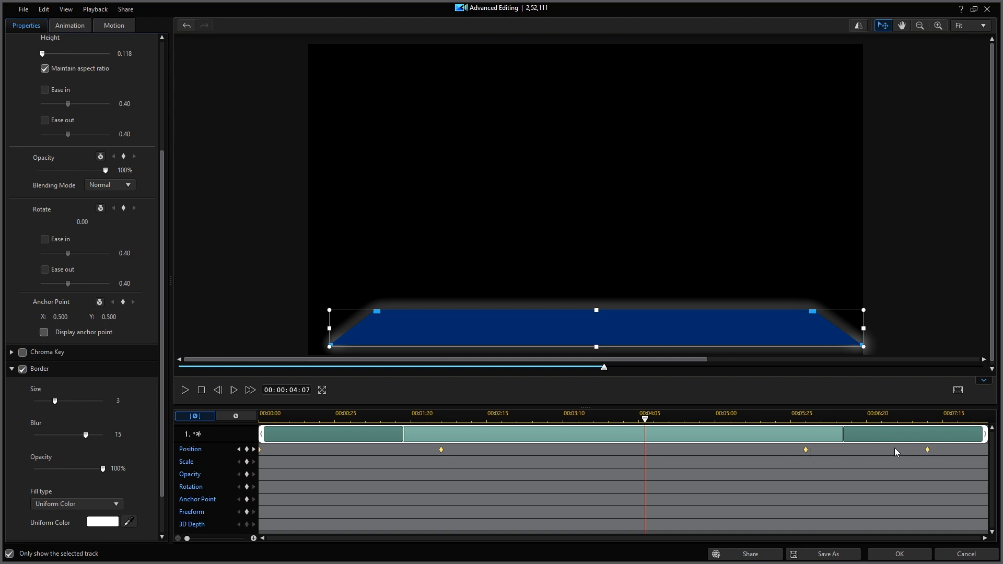
{"action": "left_click", "coordinate": [970, 555]}
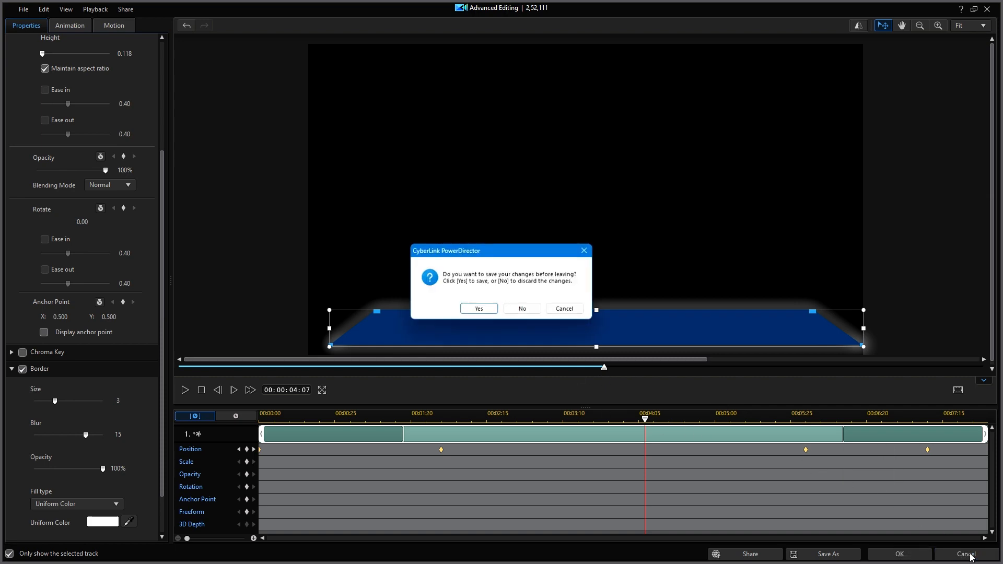
{"action": "left_click", "coordinate": [522, 308]}
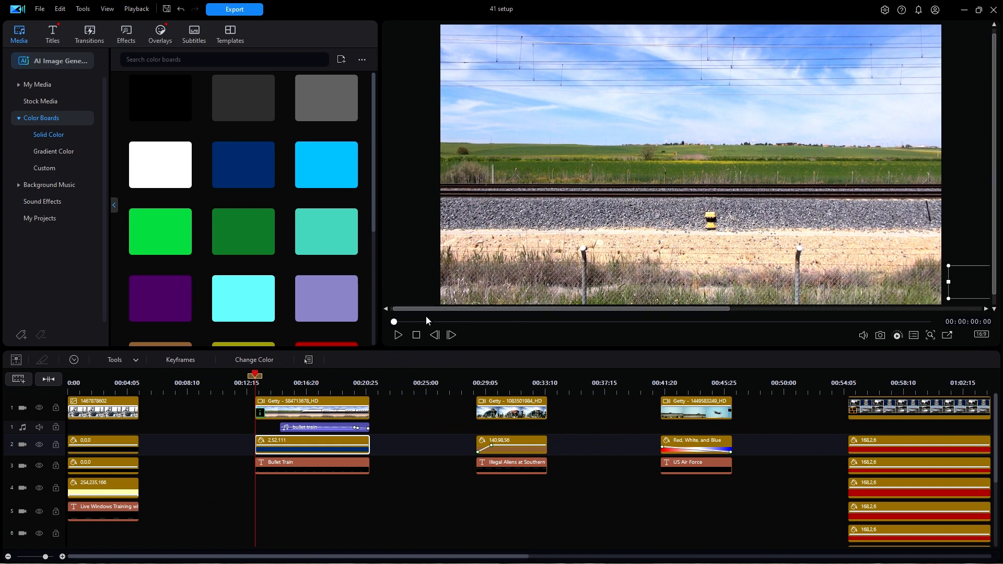
- Replay the Bullet Train lower third and stop playback after the clip ends
{"action": "left_click", "coordinate": [393, 337]}
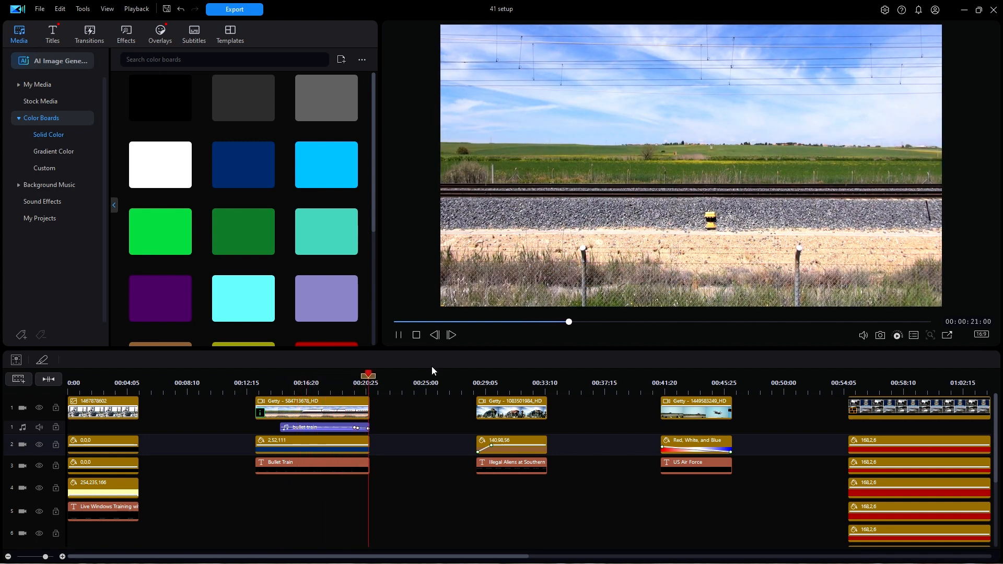
{"action": "key", "text": "space"}
- Play the Illegal Aliens at Southern Border example from about 00:00:28:11, and park the playhead at about 00:00:30:22
{"action": "left_click", "coordinate": [474, 388]}
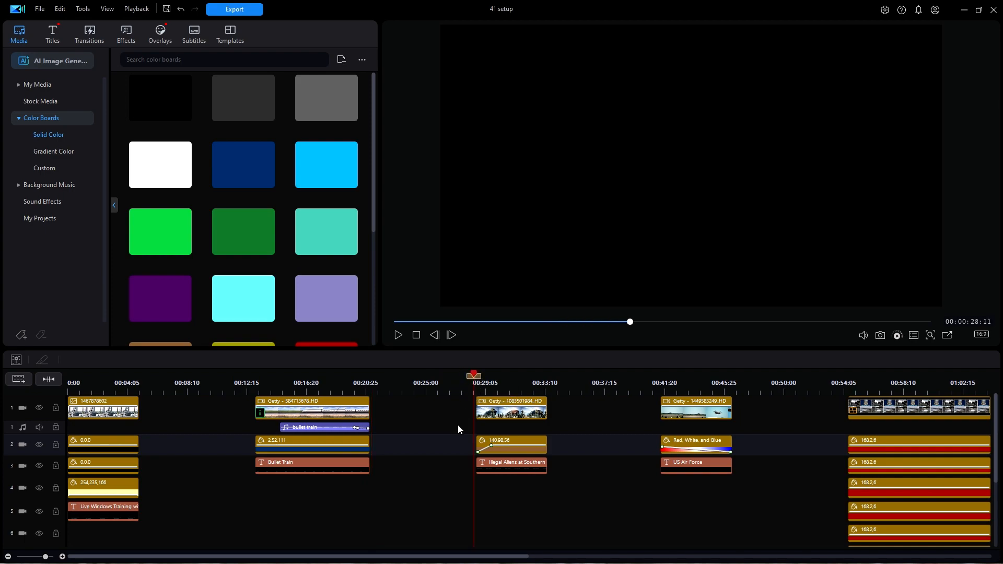
{"action": "key", "text": "space"}
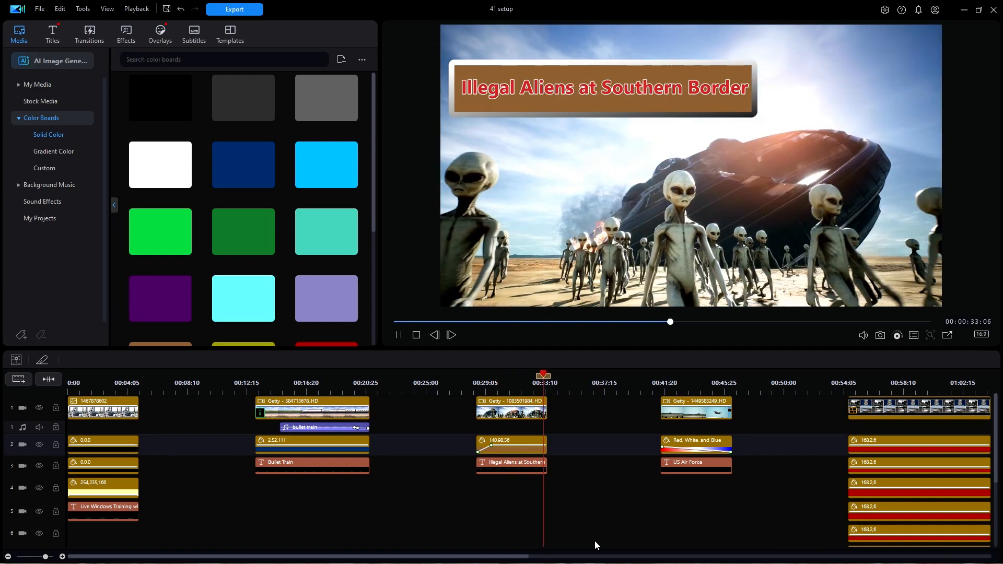
{"action": "key", "text": "space"}
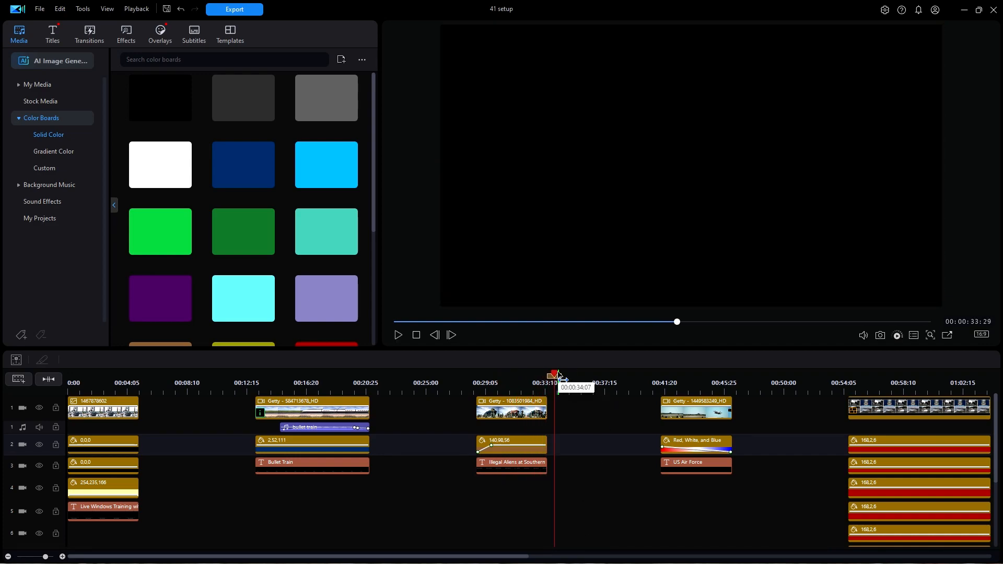
{"action": "left_click_drag", "start_coordinate": [554, 375], "coordinate": [508, 375]}
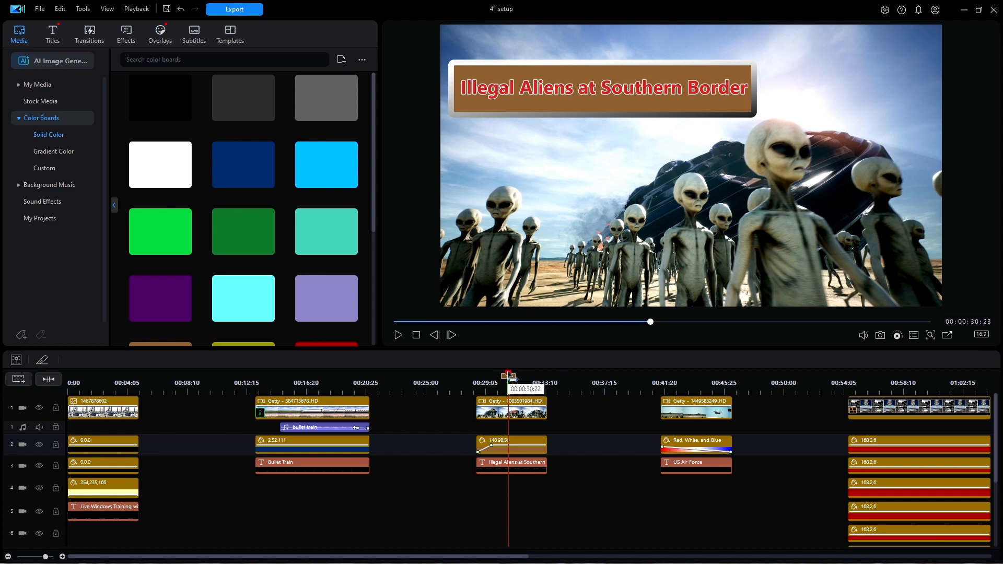
- Examine the brown Illegal Aliens color board's keyframes, Border, In animations and motion path in Advanced Editing, showing only its track
{"action": "mouse_move", "coordinate": [512, 377]}
{"action": "left_mouse_down"}
{"action": "mouse_move", "coordinate": [483, 380]}
{"action": "mouse_move", "coordinate": [503, 387]}
{"action": "left_mouse_up"}
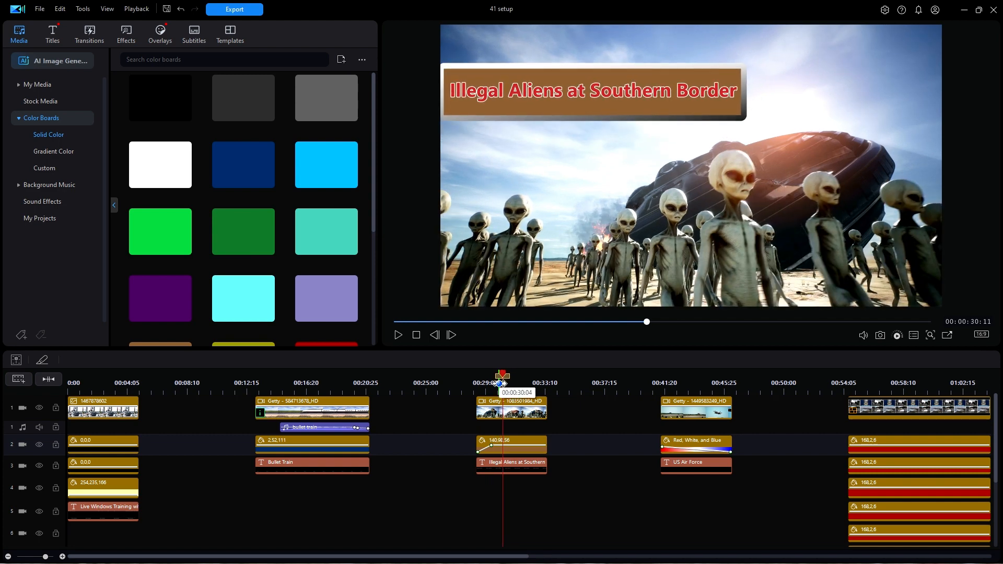
{"action": "left_click", "coordinate": [521, 450]}
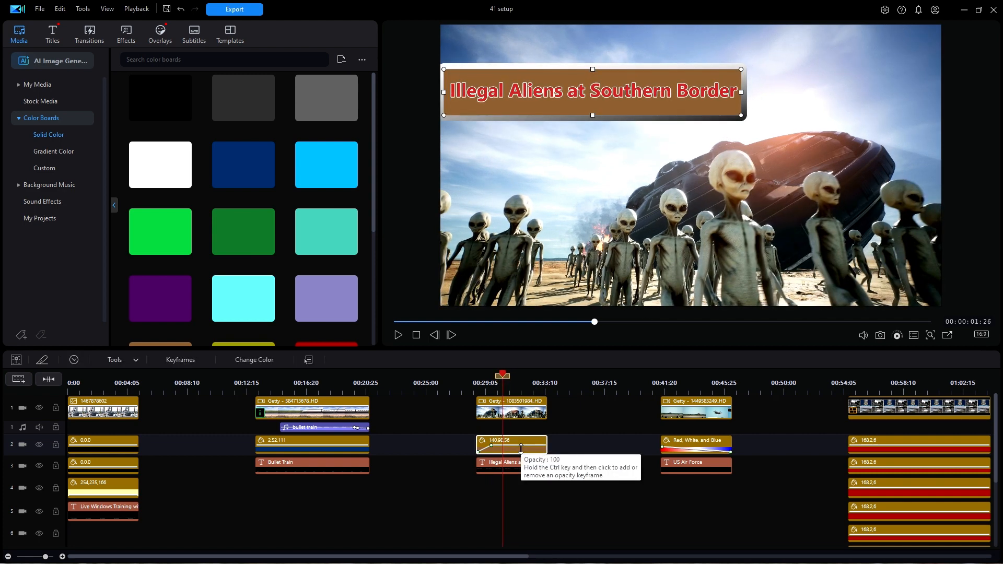
{"action": "double_click", "coordinate": [522, 450]}
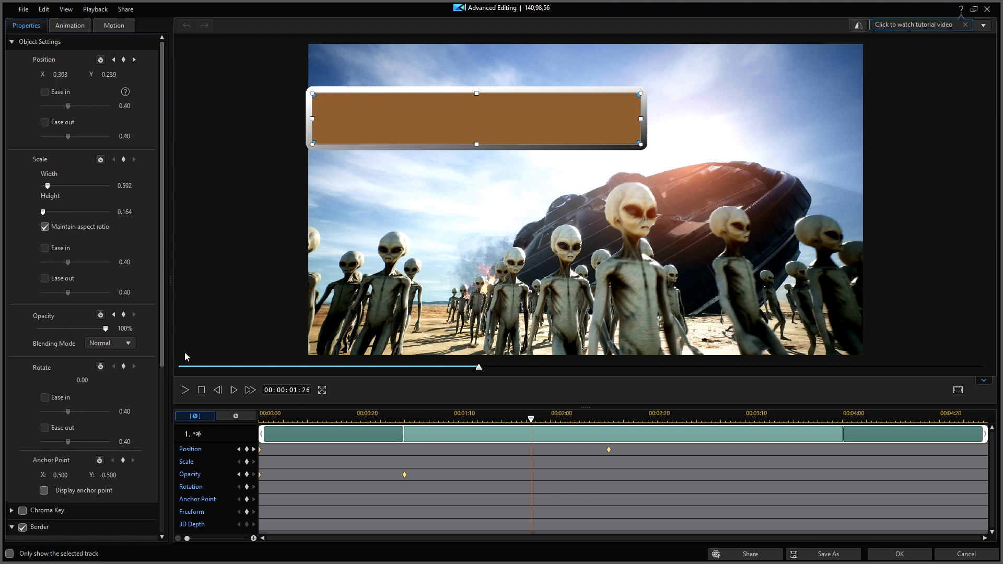
{"action": "left_click", "coordinate": [9, 554]}
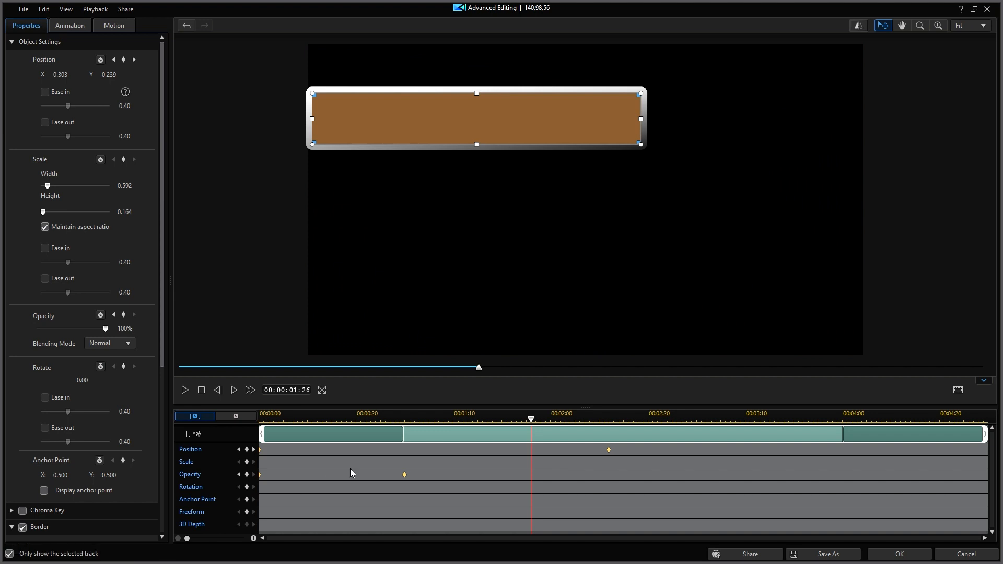
{"action": "mouse_move", "coordinate": [478, 372]}
{"action": "left_mouse_down"}
{"action": "mouse_move", "coordinate": [184, 375]}
{"action": "mouse_move", "coordinate": [504, 386]}
{"action": "mouse_move", "coordinate": [175, 385]}
{"action": "mouse_move", "coordinate": [488, 383]}
{"action": "left_mouse_up"}
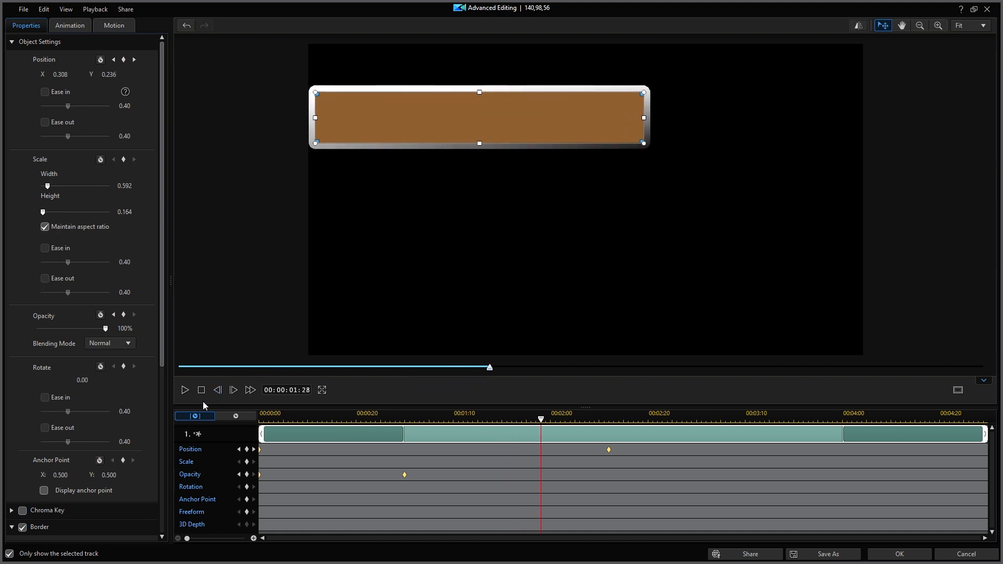
{"action": "left_click_drag", "start_coordinate": [159, 362], "coordinate": [163, 518]}
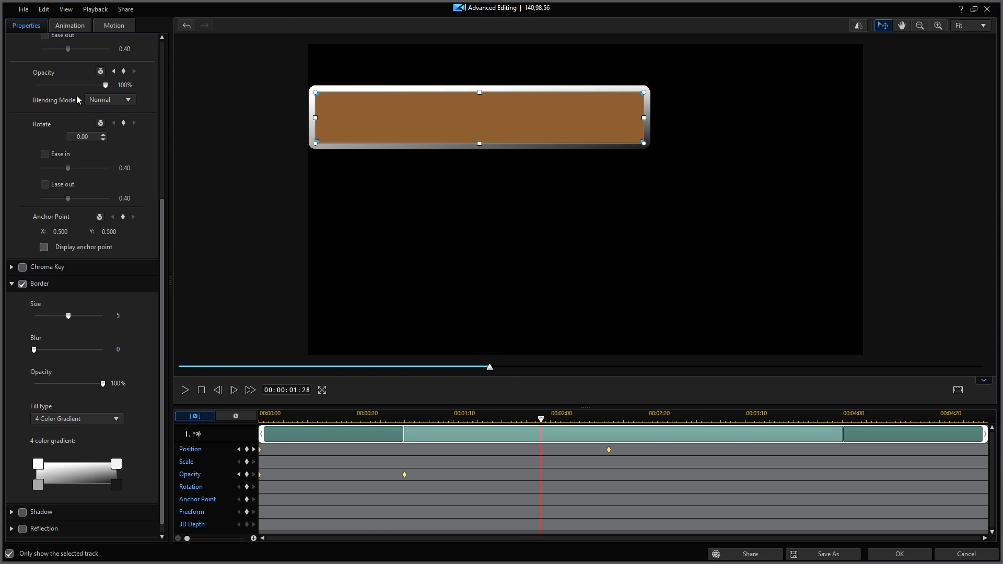
{"action": "left_click", "coordinate": [70, 25]}
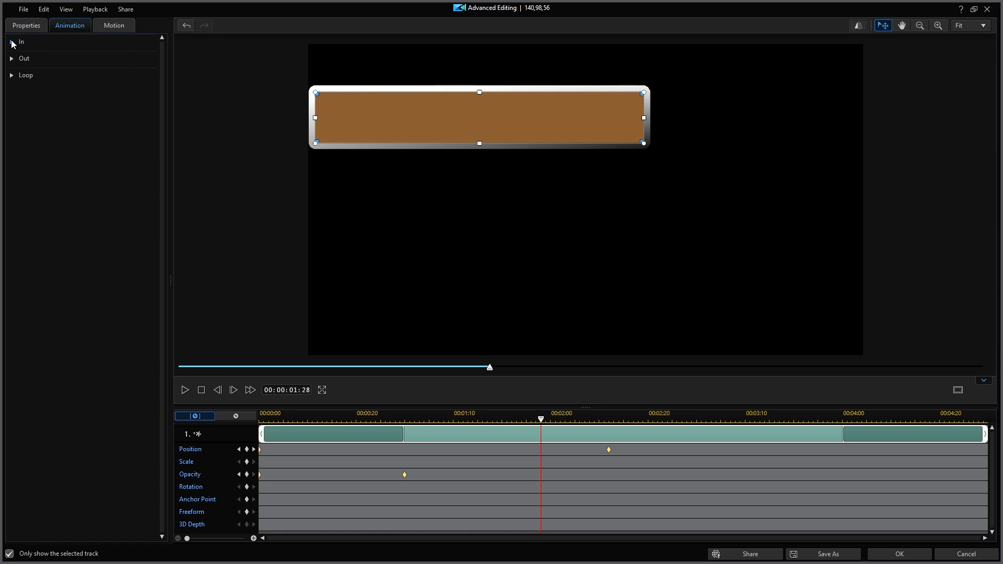
{"action": "left_click", "coordinate": [11, 43]}
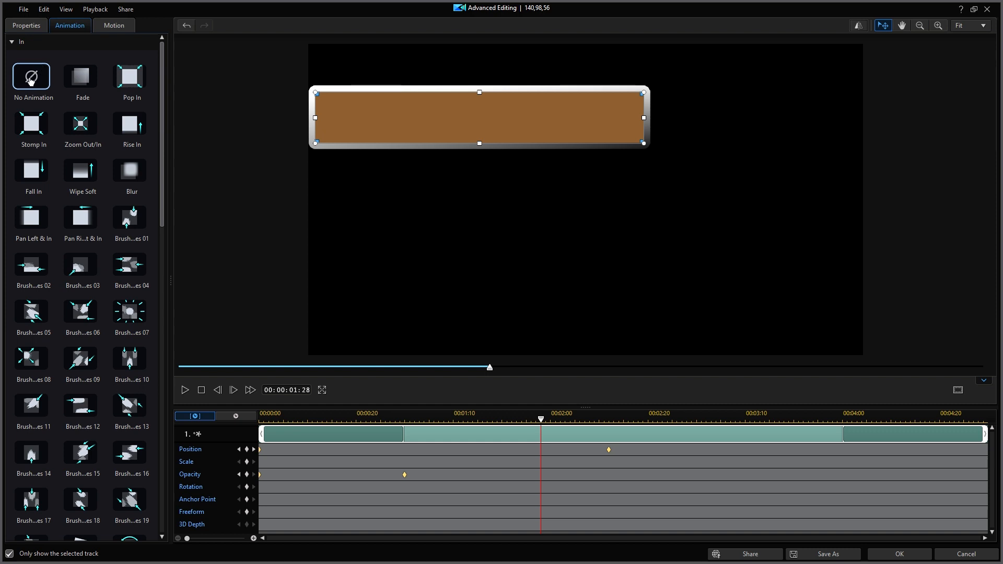
{"action": "left_click", "coordinate": [112, 26]}
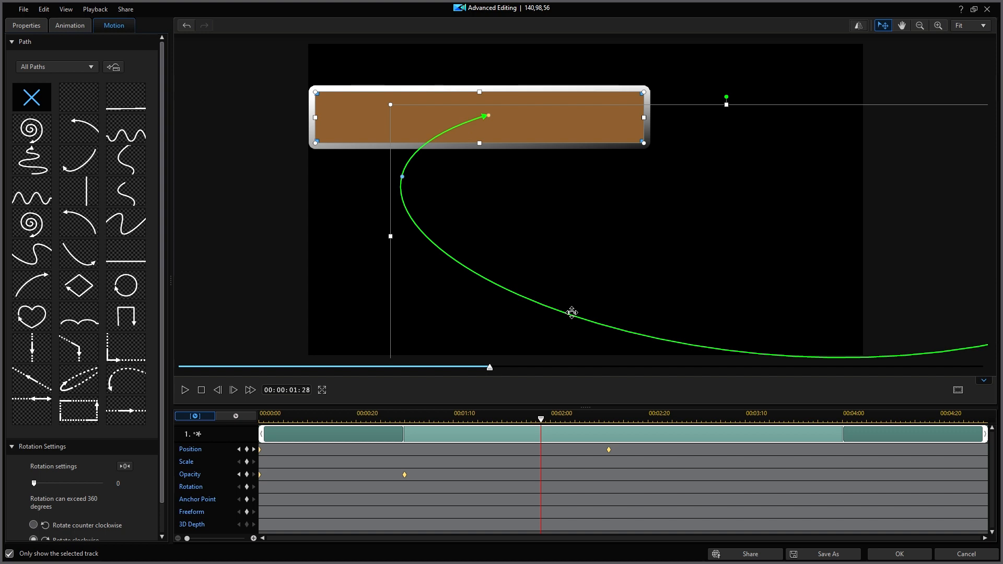
- Try raising the curve of the brown bar's motion path, preview the motion from the start, and discard the changes
{"action": "left_click_drag", "start_coordinate": [552, 308], "coordinate": [585, 204]}
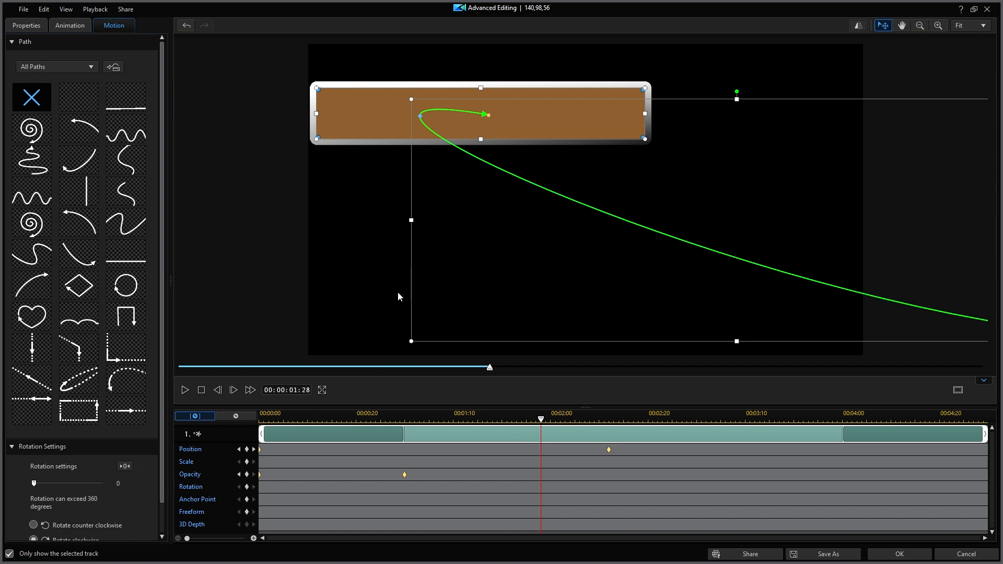
{"action": "left_click_drag", "start_coordinate": [495, 368], "coordinate": [176, 365]}
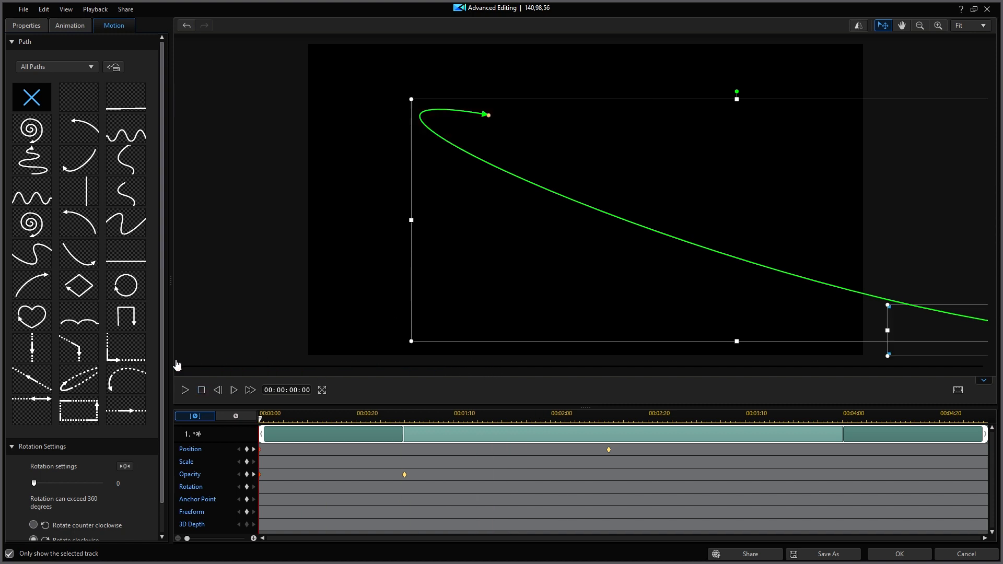
{"action": "left_click", "coordinate": [186, 389]}
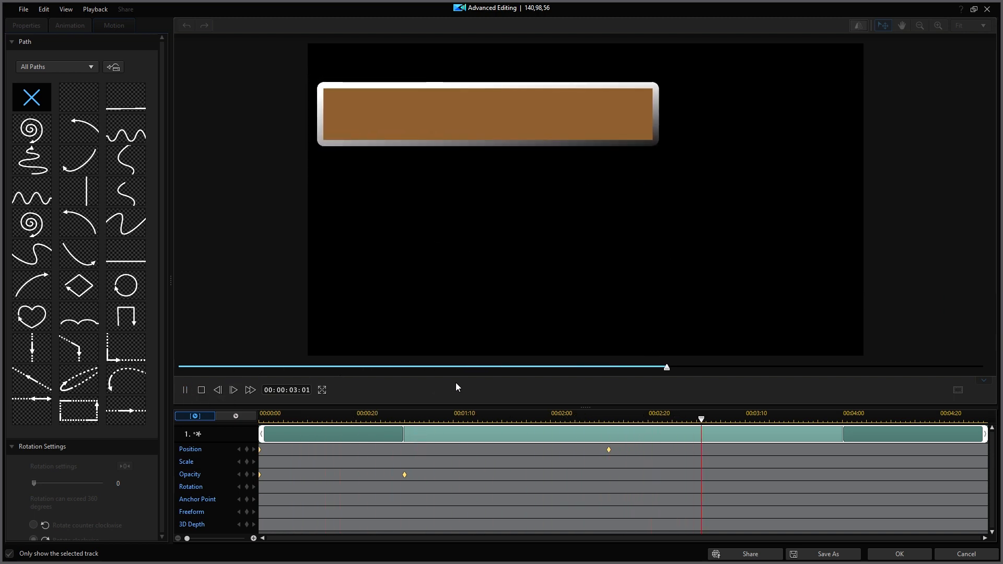
{"action": "left_click", "coordinate": [966, 557]}
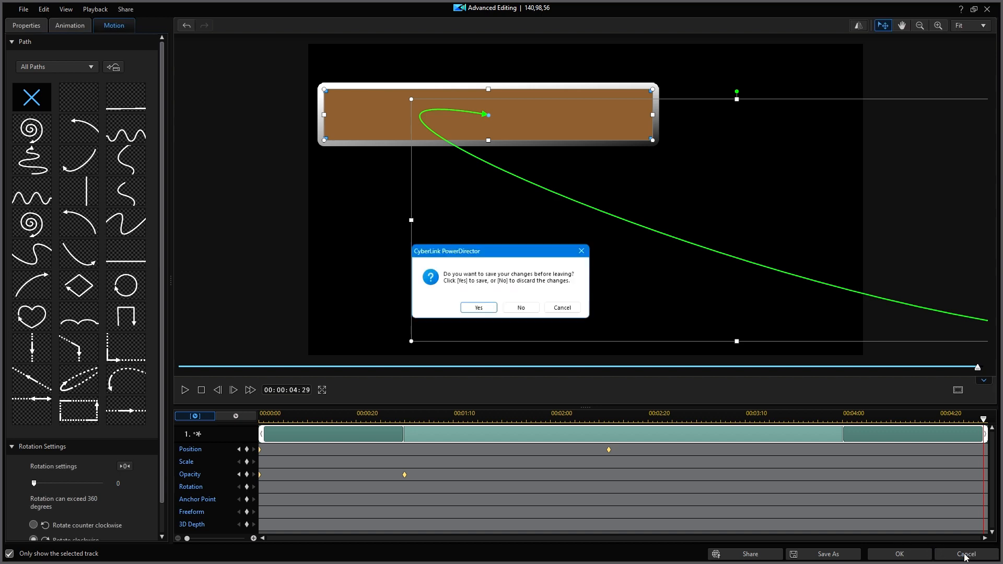
{"action": "left_click", "coordinate": [531, 310]}
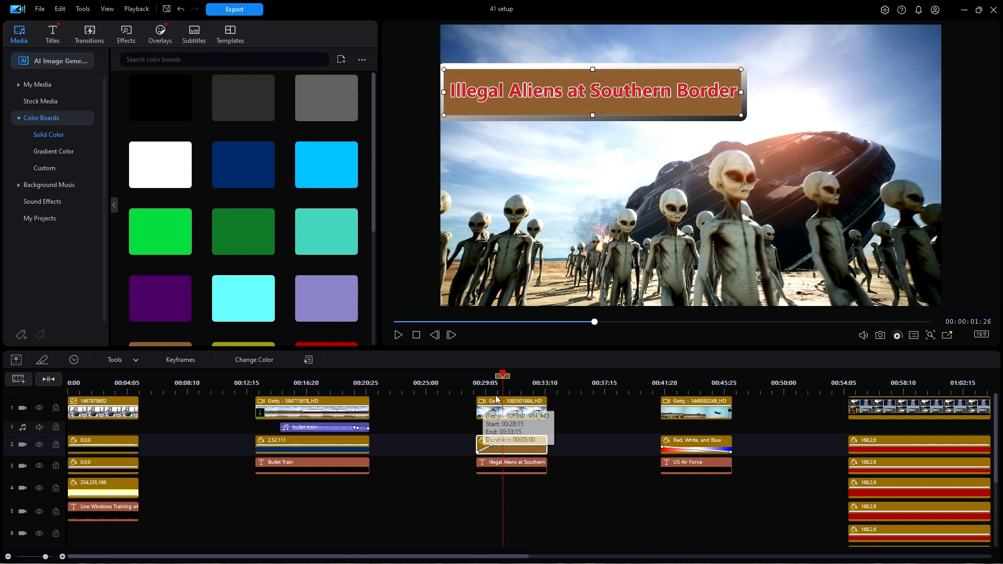
- Replay the Illegal Aliens at Southern Border lower third from about 00:00:28:11 through to its end
{"action": "left_click", "coordinate": [476, 385]}
{"action": "left_click", "coordinate": [476, 386]}
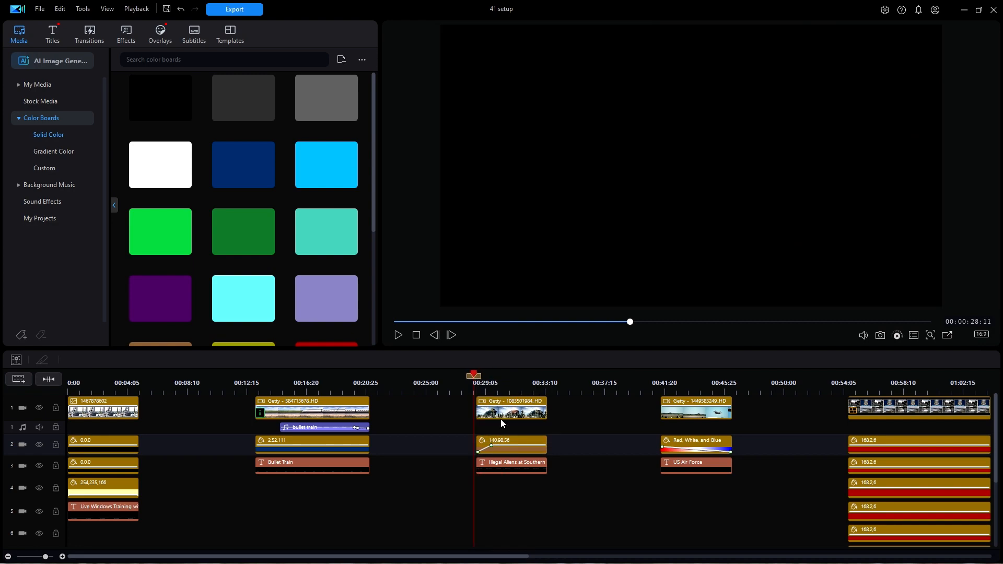
{"action": "key", "text": "space"}
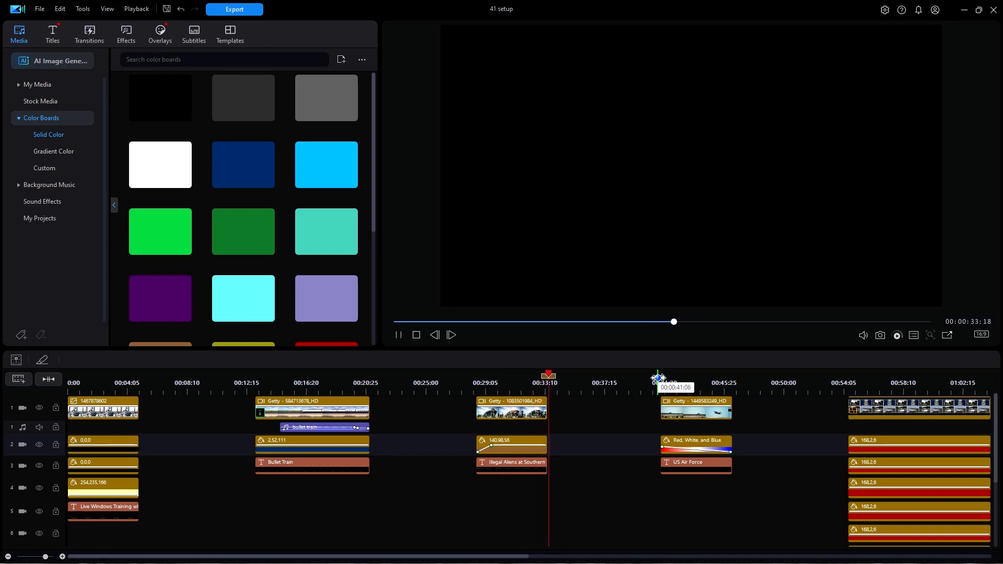
- Play the US Air Force lower third from just before its clip, and scrub through its fade to 00:00:45:01
{"action": "left_click", "coordinate": [659, 382]}
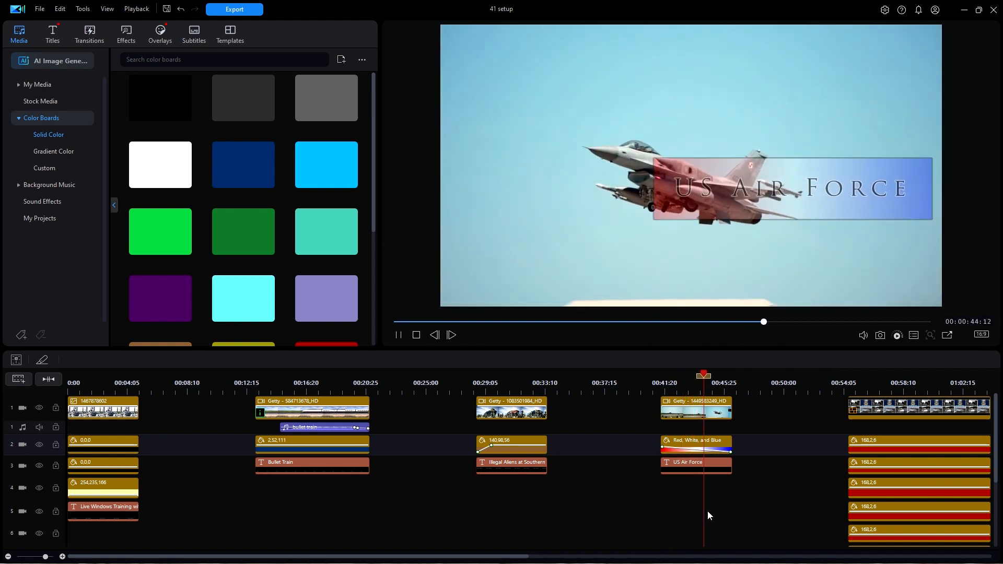
{"action": "left_click", "coordinate": [667, 380]}
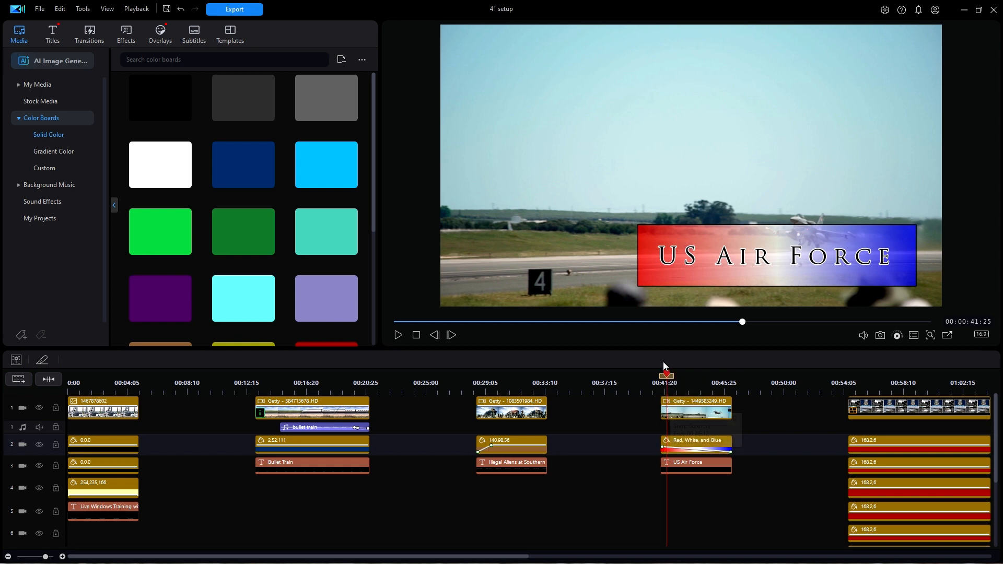
{"action": "left_click_drag", "start_coordinate": [667, 376], "coordinate": [719, 385]}
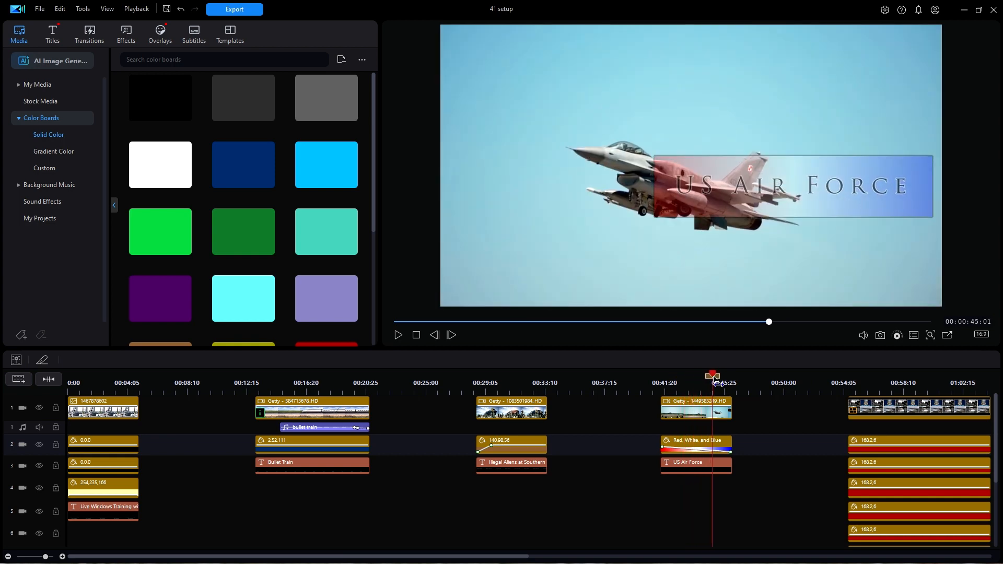
- Examine the Red, White, and Blue color board's position and opacity settings in Advanced Editing, and close without changes
{"action": "left_click", "coordinate": [690, 441]}
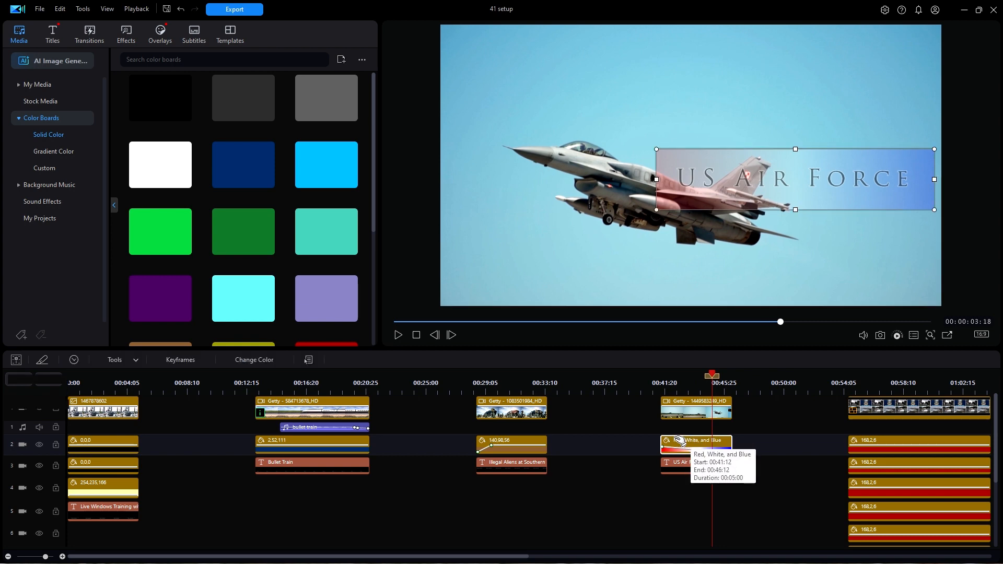
{"action": "double_click", "coordinate": [679, 441]}
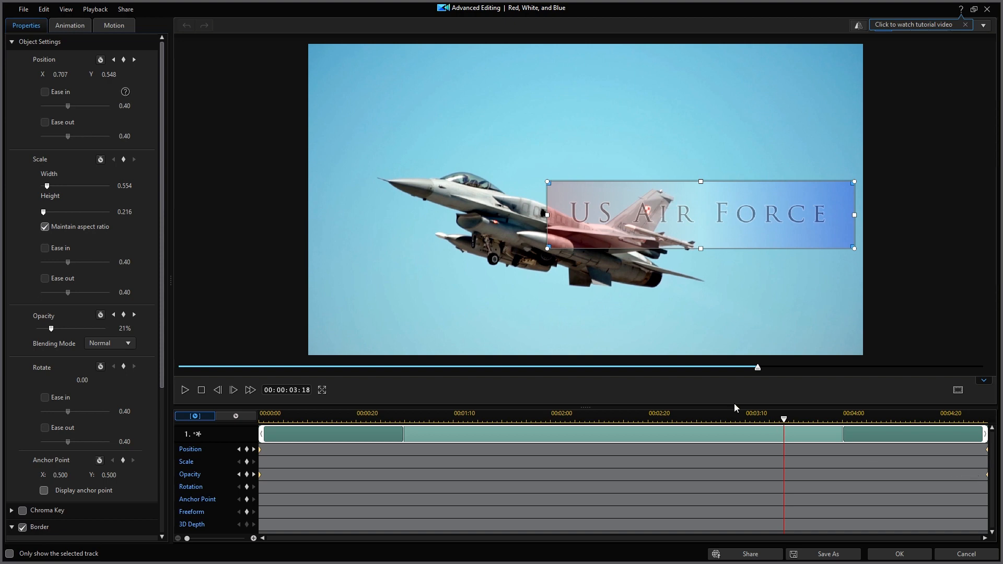
{"action": "left_click", "coordinate": [951, 555]}
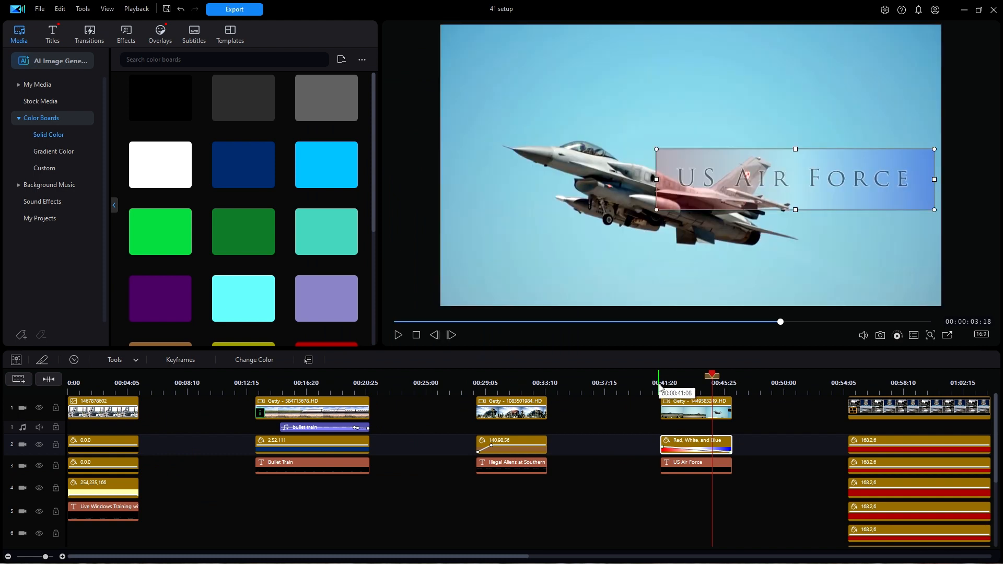
- Replay the US Air Force lower third from about 00:00:41:08 and stop playback near the clip's end
{"action": "left_click", "coordinate": [660, 384]}
{"action": "key", "text": "space"}
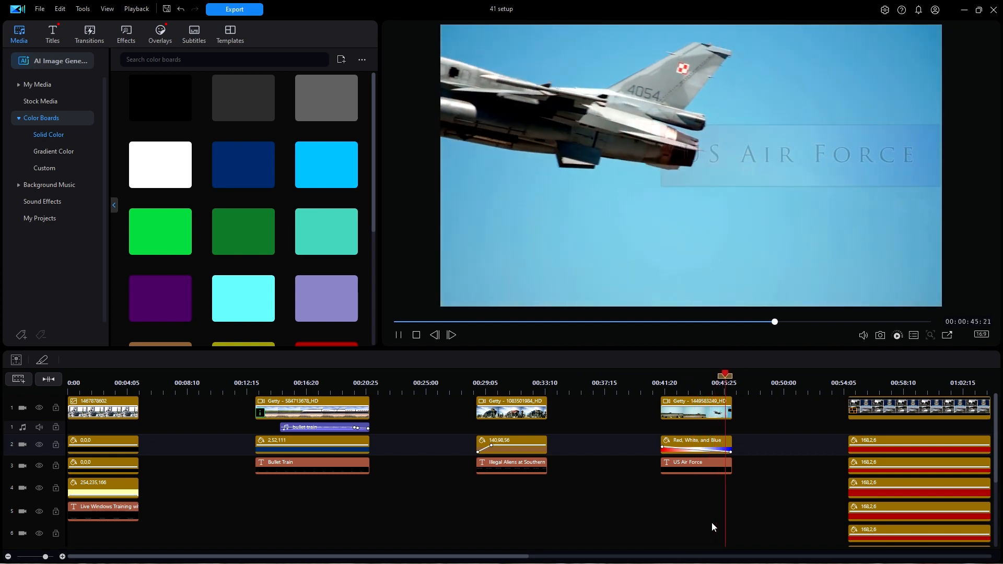
{"action": "key", "text": "space"}
- Play the four-way split-screen example from 00:00:54:06 to its end, and scrub back within it to 00:00:59:29
{"action": "left_click", "coordinate": [845, 383]}
{"action": "left_click_drag", "start_coordinate": [510, 557], "coordinate": [685, 563]}
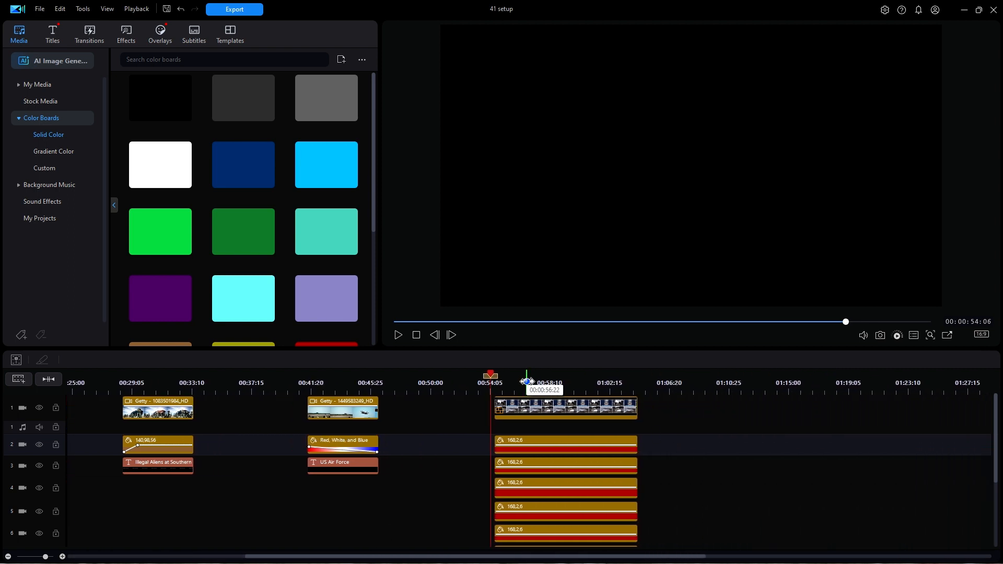
{"action": "key", "text": "space"}
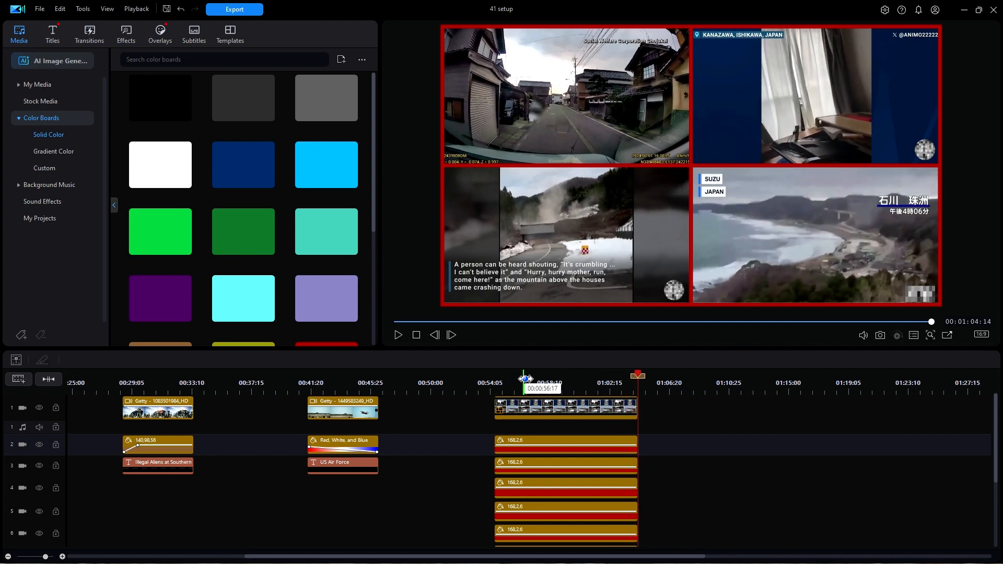
{"action": "left_click", "coordinate": [525, 378]}
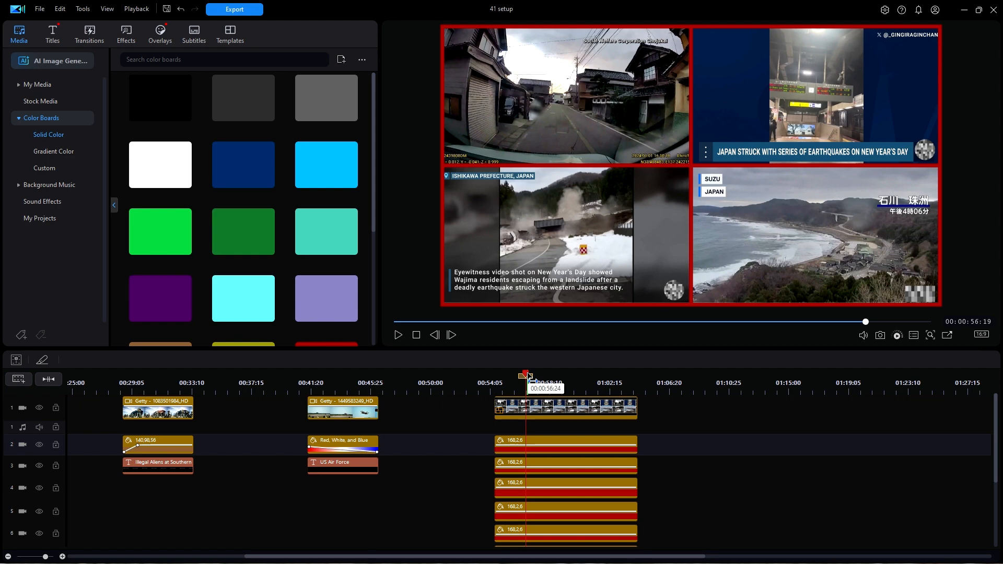
{"action": "left_click_drag", "start_coordinate": [530, 376], "coordinate": [579, 386]}
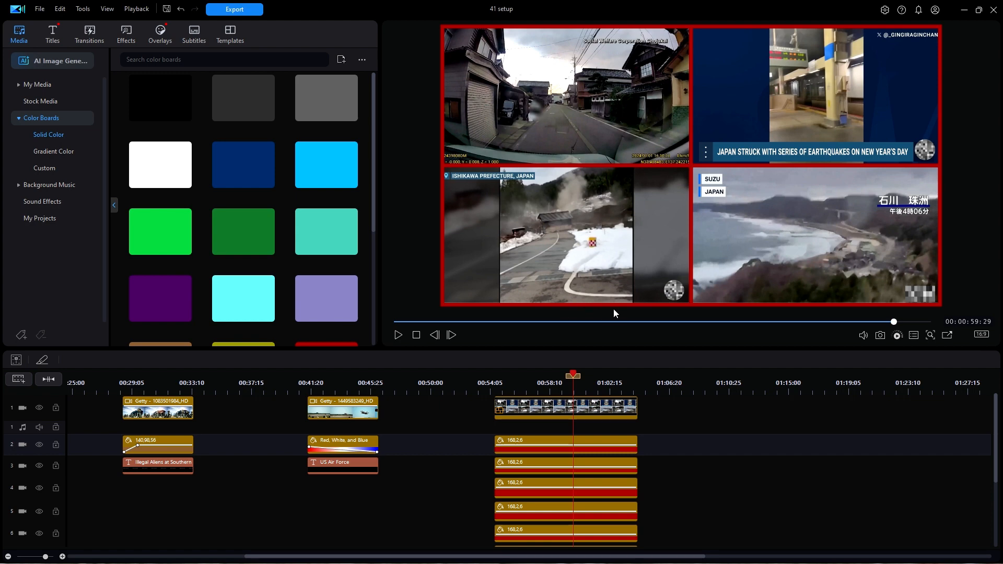
- Examine which parts of the split screen's frame the red color boards on tracks 2 and 3 form
{"action": "mouse_move", "coordinate": [997, 446]}
{"action": "left_mouse_down"}
{"action": "mouse_move", "coordinate": [1002, 491]}
{"action": "mouse_move", "coordinate": [1000, 457]}
{"action": "left_mouse_up"}
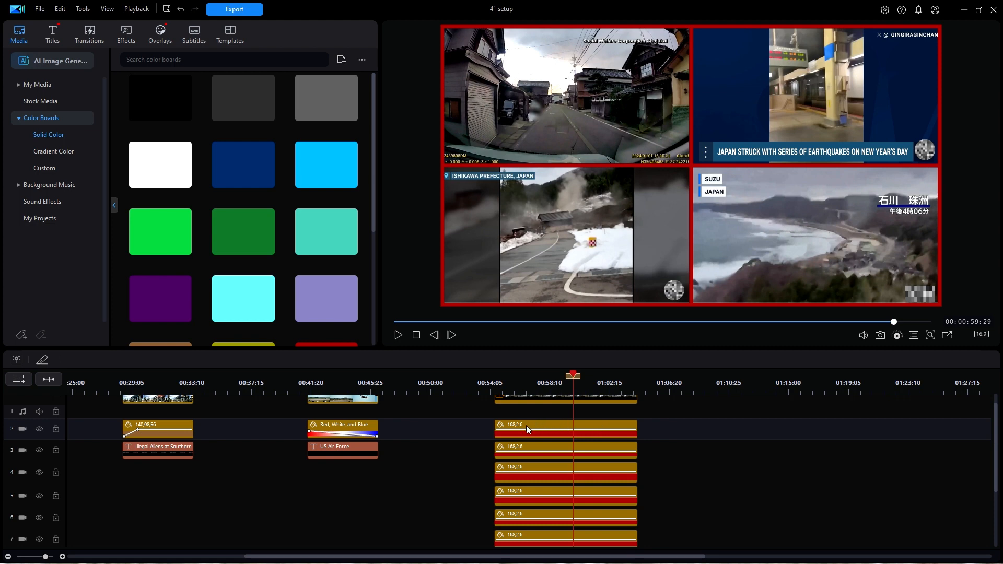
{"action": "left_click", "coordinate": [539, 423]}
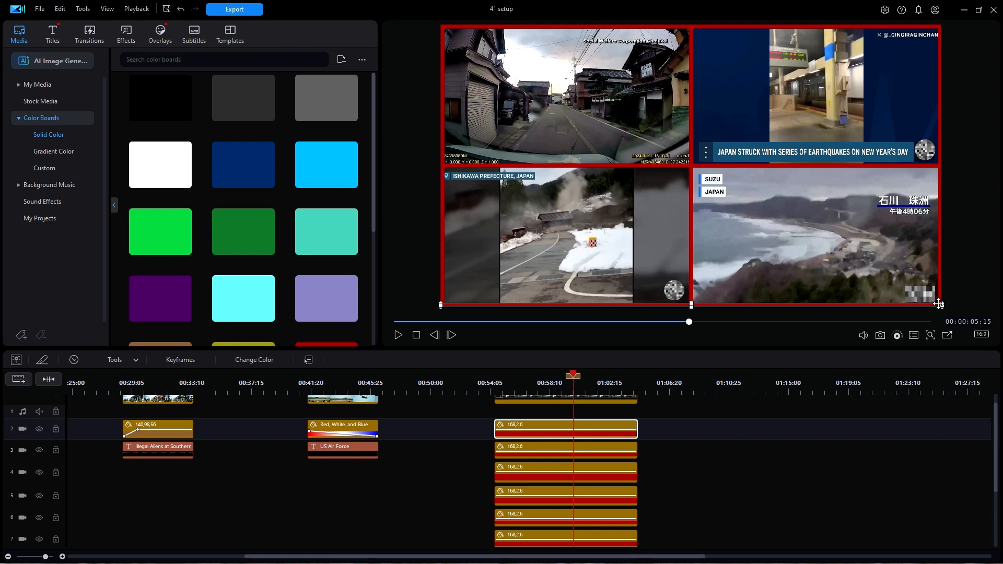
{"action": "left_click", "coordinate": [563, 447]}
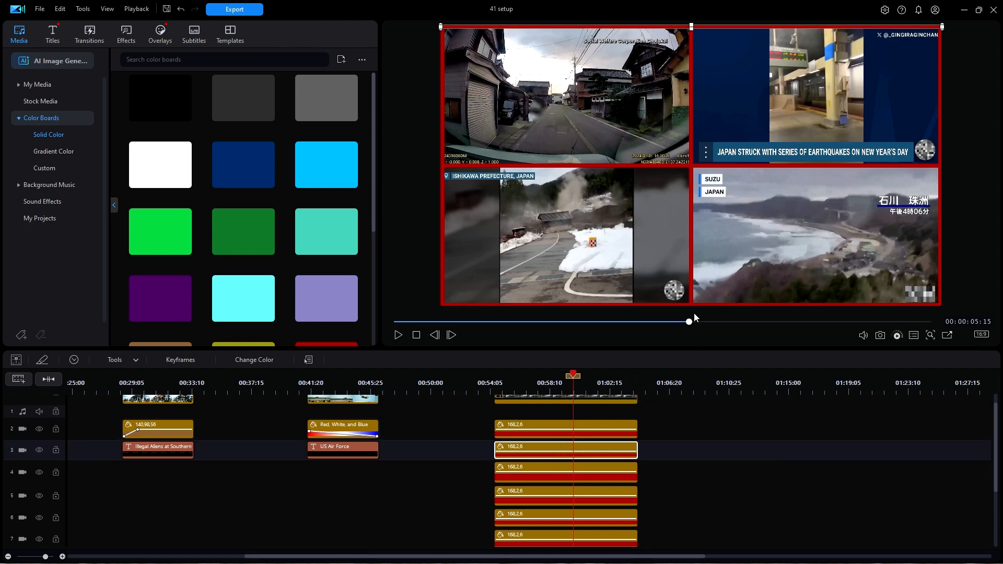
- Replay the split-screen example with its red borders from about 00:00:54:09 through to its end, with no clip selected
{"action": "left_click", "coordinate": [493, 376]}
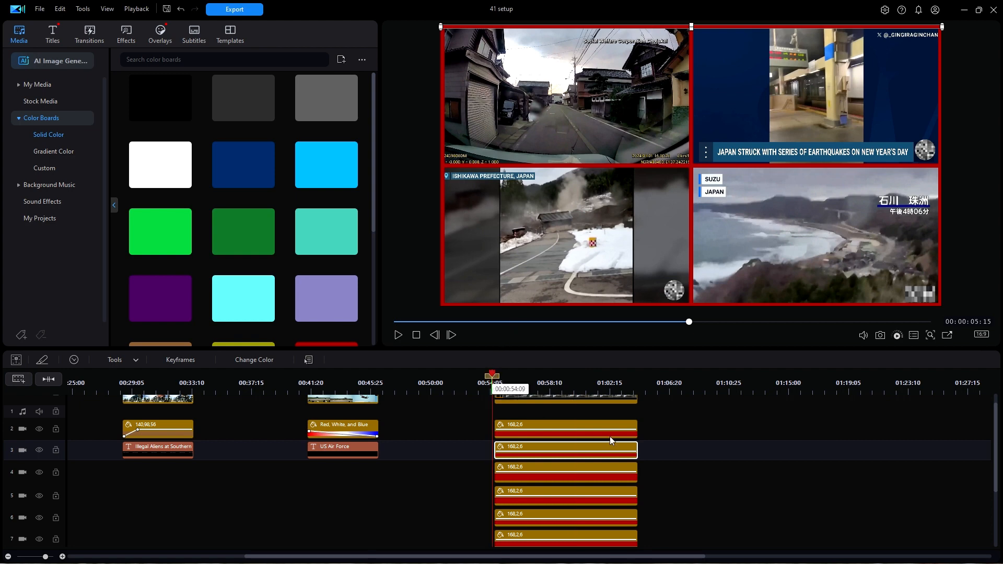
{"action": "key", "text": "space"}
{"action": "left_click", "coordinate": [679, 495]}
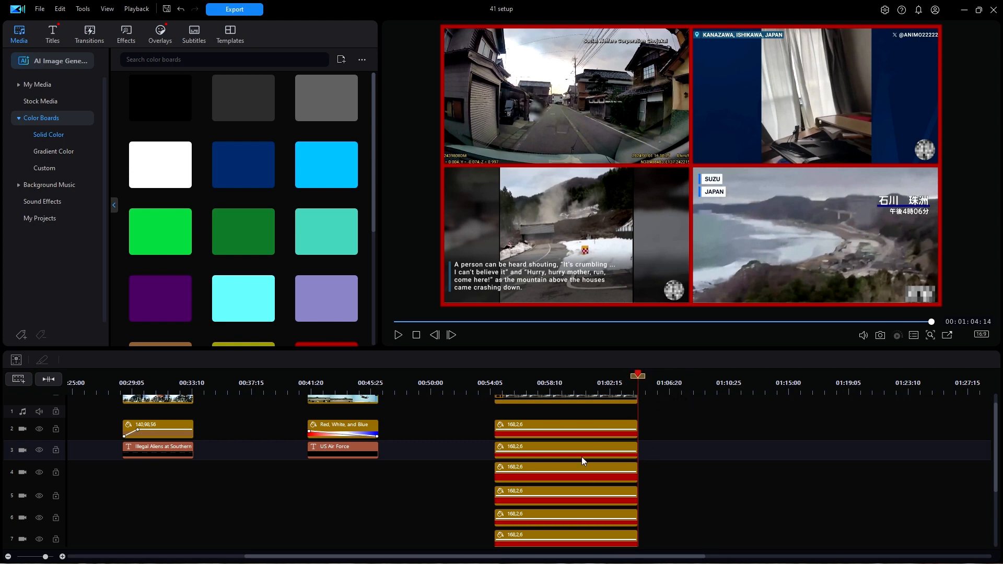
- Review the Live Windows Training lower third at 00:00:03:18, and return the playhead to the start of the project
{"action": "scroll", "coordinate": [582, 456], "scroll_direction": "up", "scroll_amount": 3}
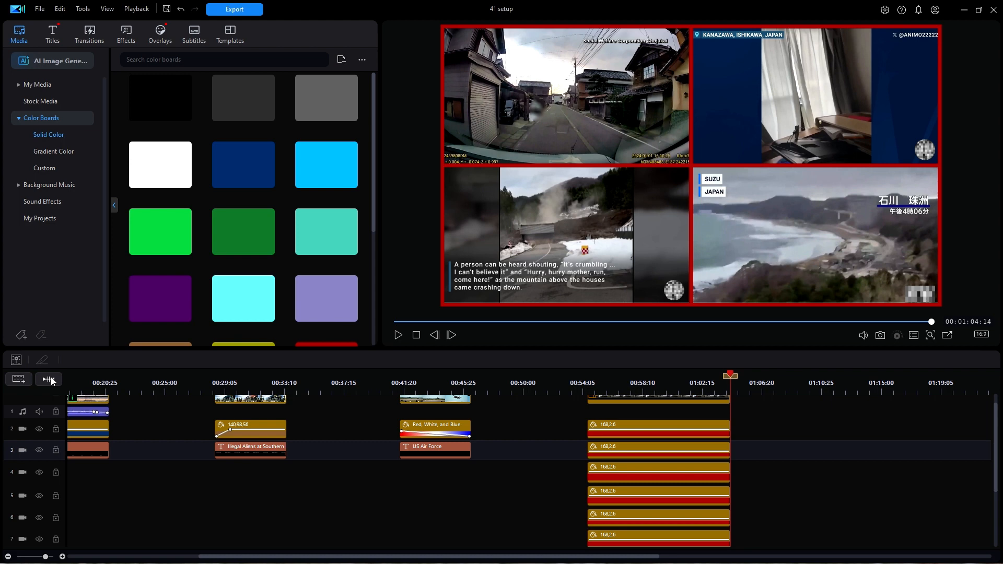
{"action": "left_click_drag", "start_coordinate": [255, 557], "coordinate": [65, 555]}
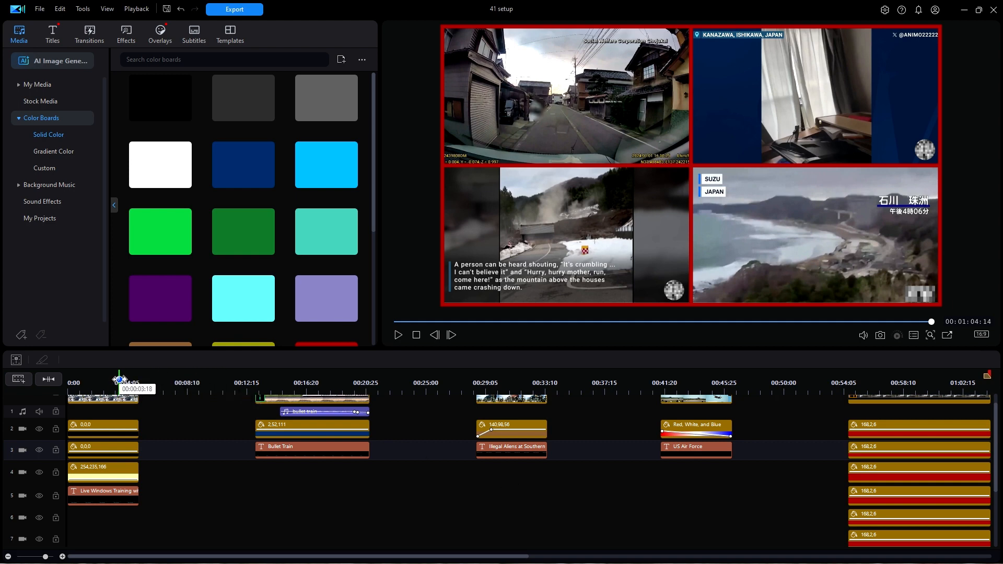
{"action": "left_click", "coordinate": [120, 380]}
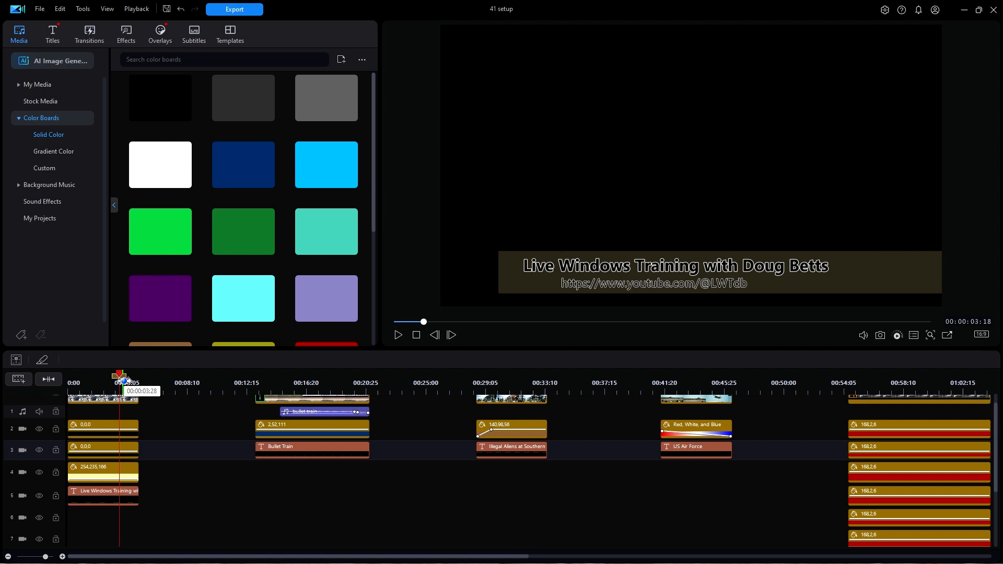
{"action": "left_click_drag", "start_coordinate": [120, 379], "coordinate": [69, 380]}
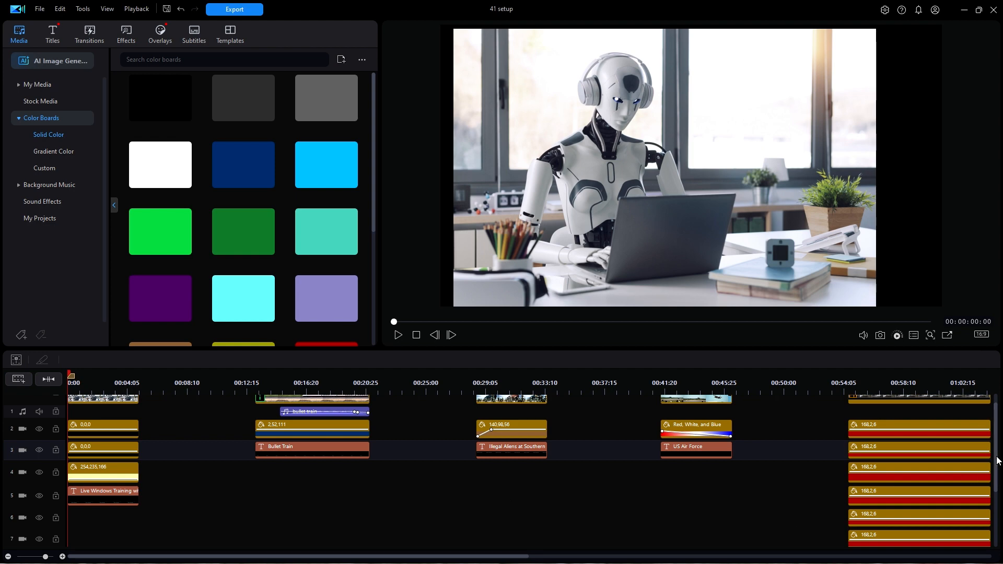
{"action": "scroll", "coordinate": [998, 459], "scroll_direction": "up", "scroll_amount": 1}
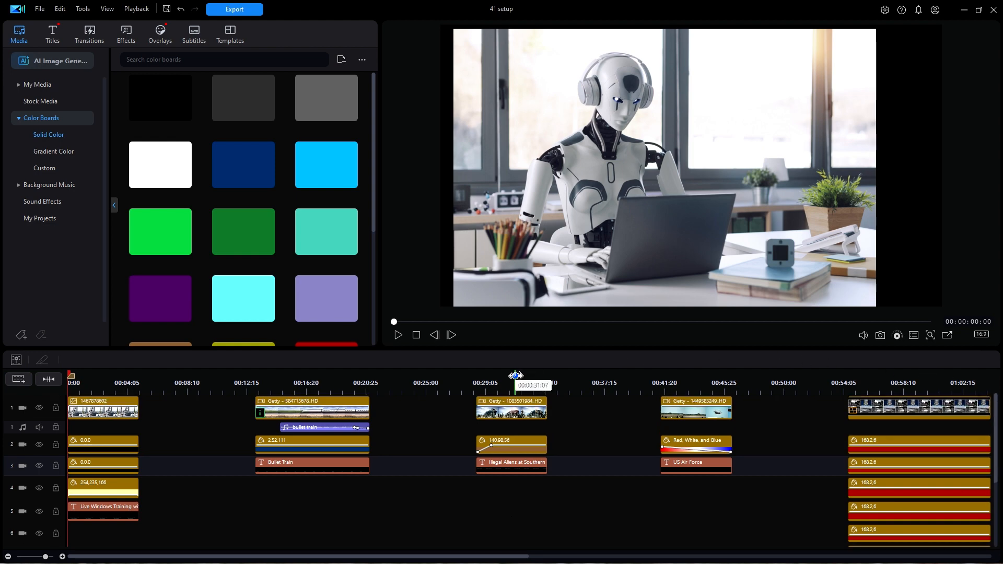